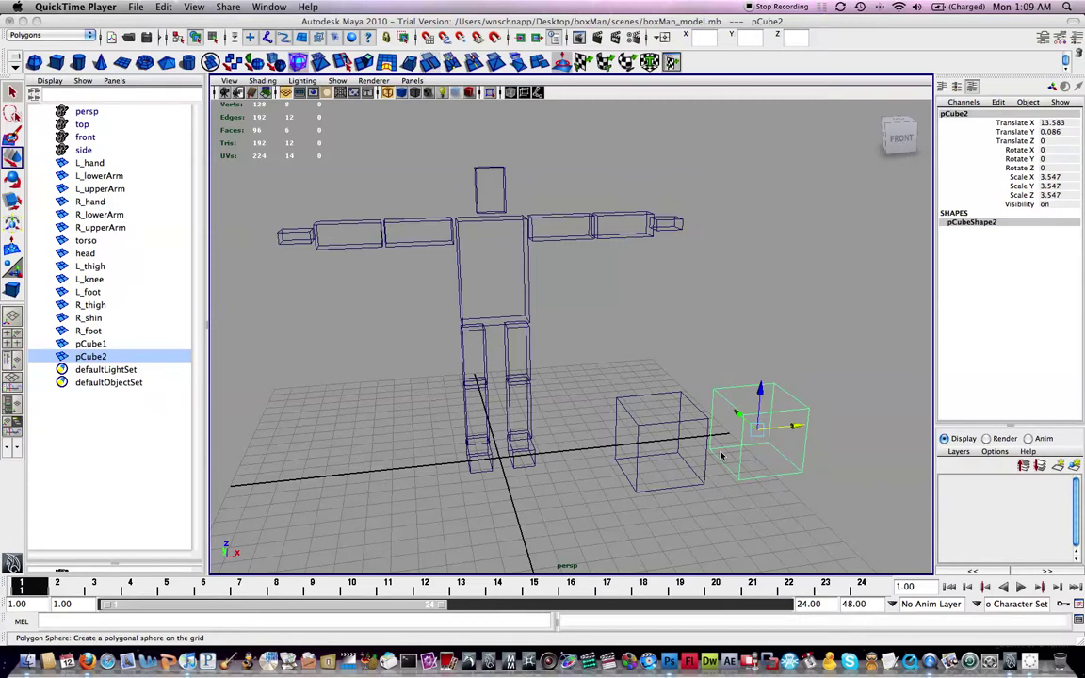
Step: Group all the figure's body parts, L_hand through R_foot, and name the group geometry_GRP
click(64, 285)
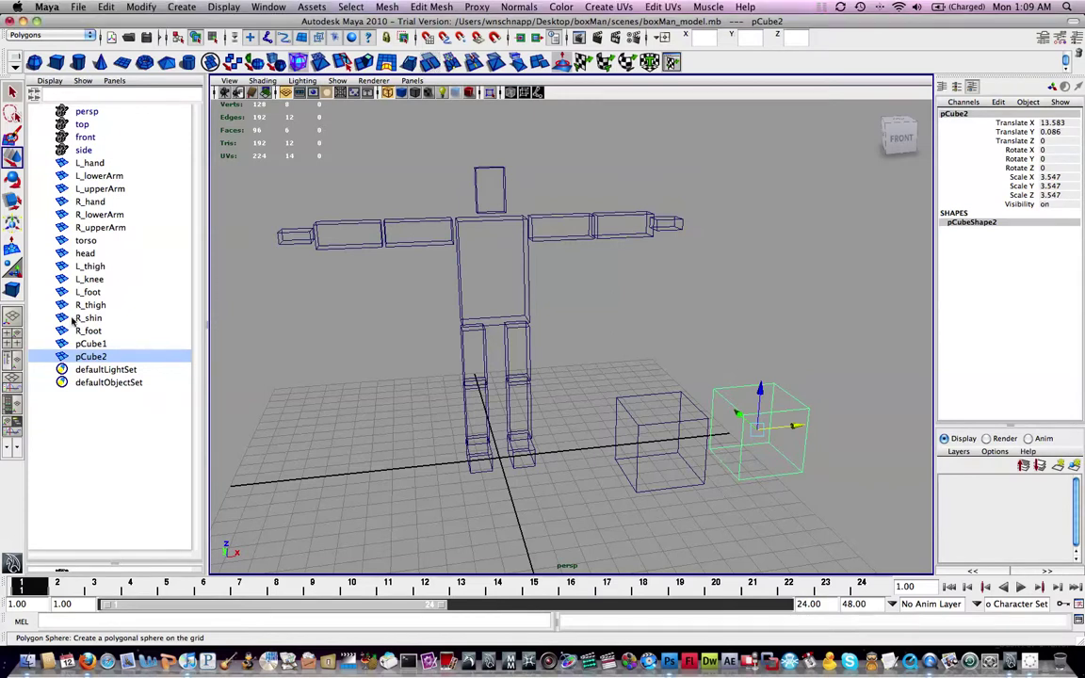
click(113, 318)
click(103, 330)
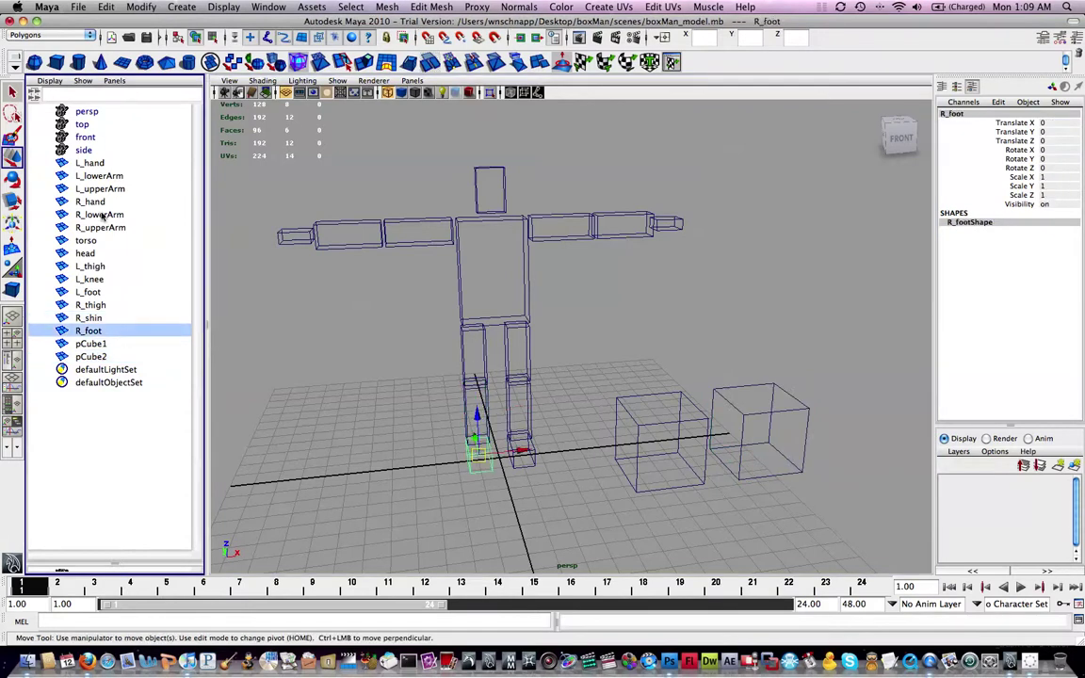
shift+click(94, 163)
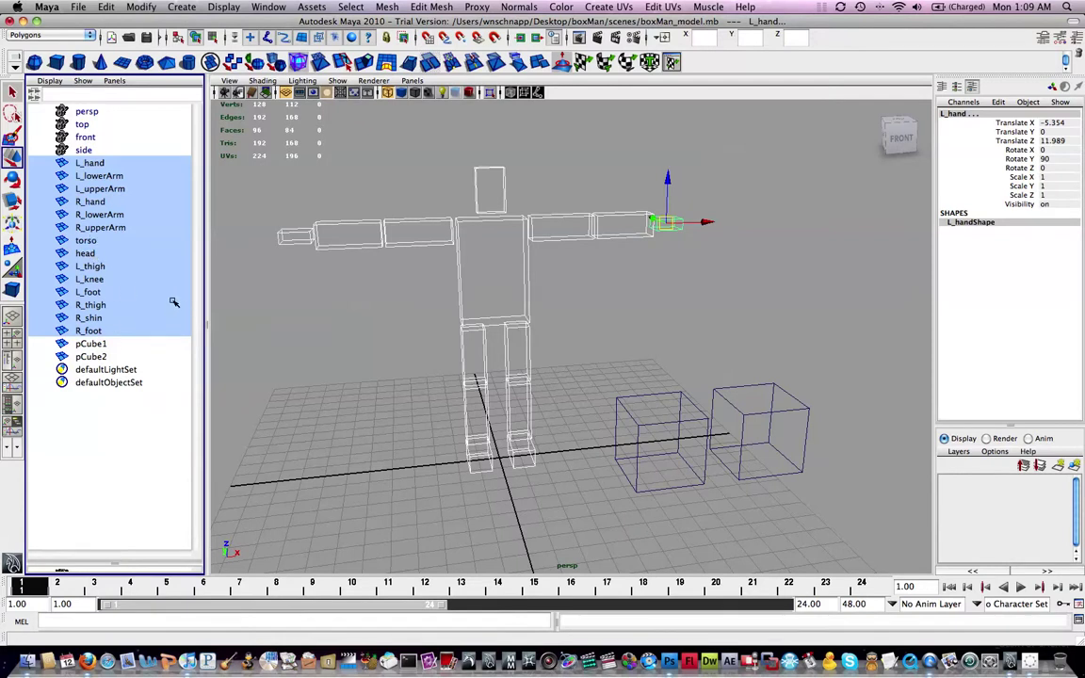
key(ctrl+g)
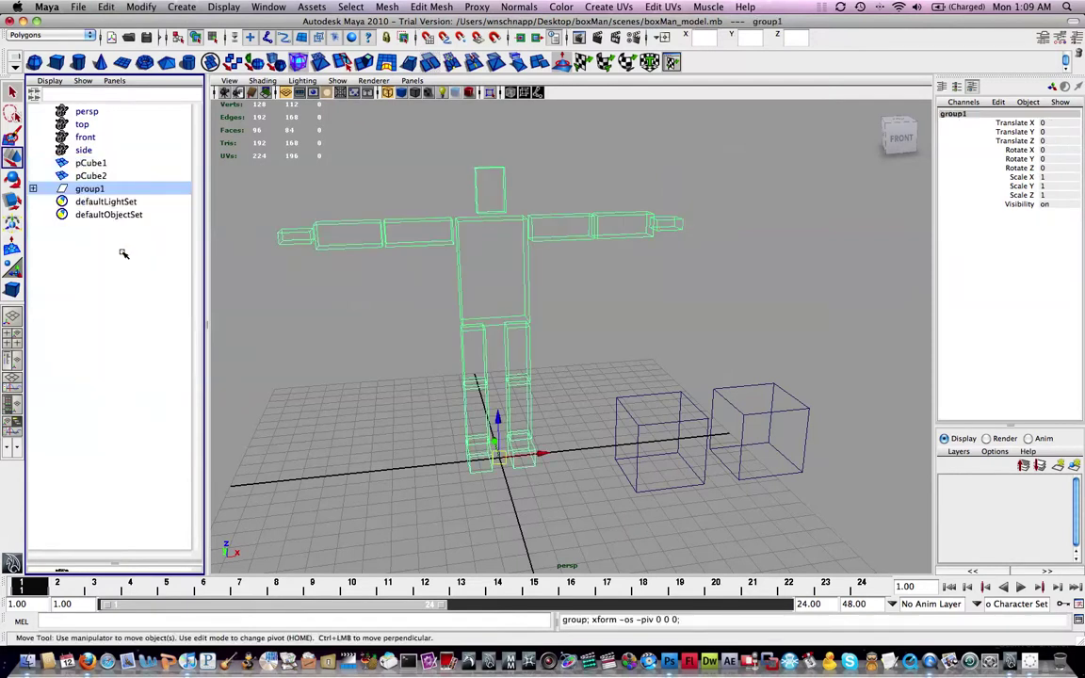
double_click(90, 188)
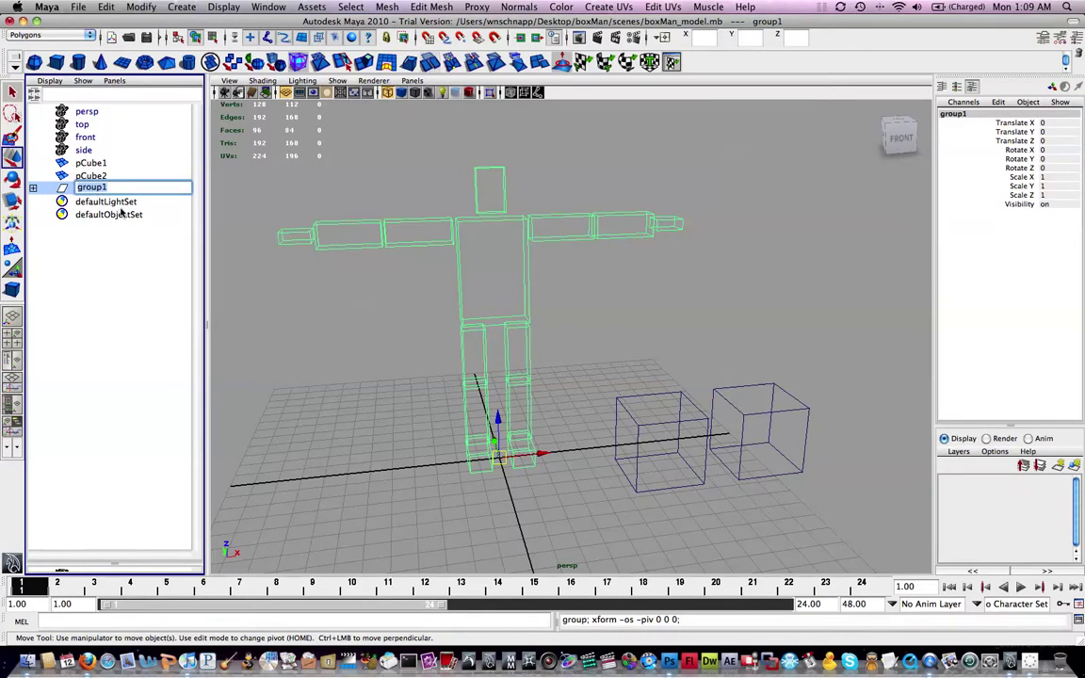
text(geometry_GRP)
key(Return)
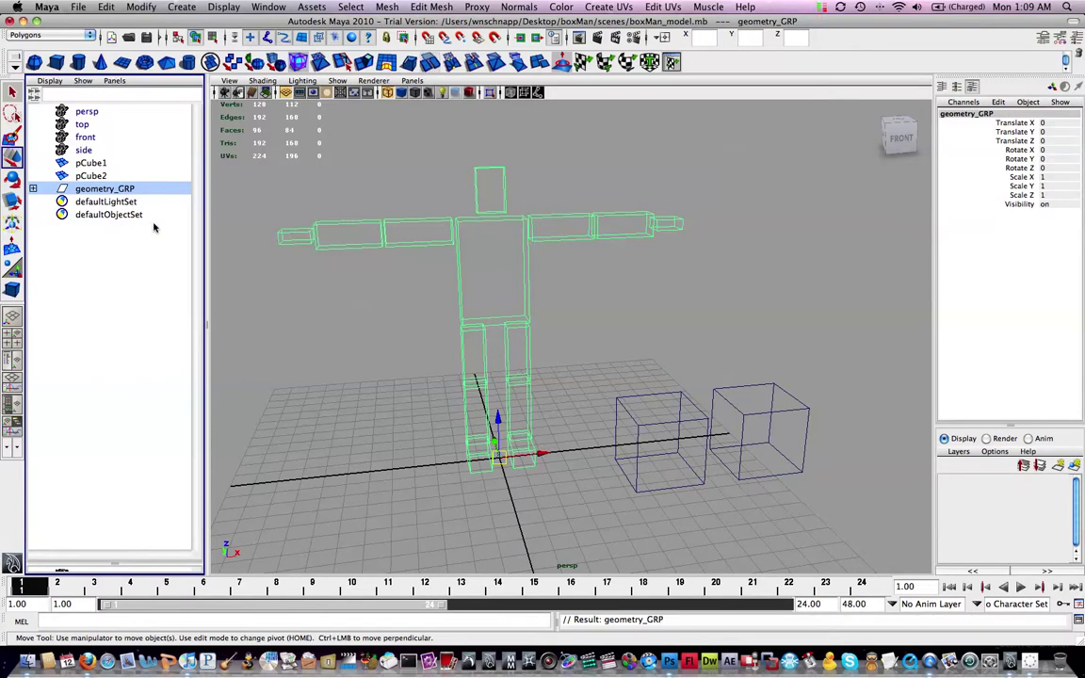
Step: Group geometry_GRP under a new parent group named boxMan_COMPLETE and save the scene
key(ctrl+z)
double_click(98, 188)
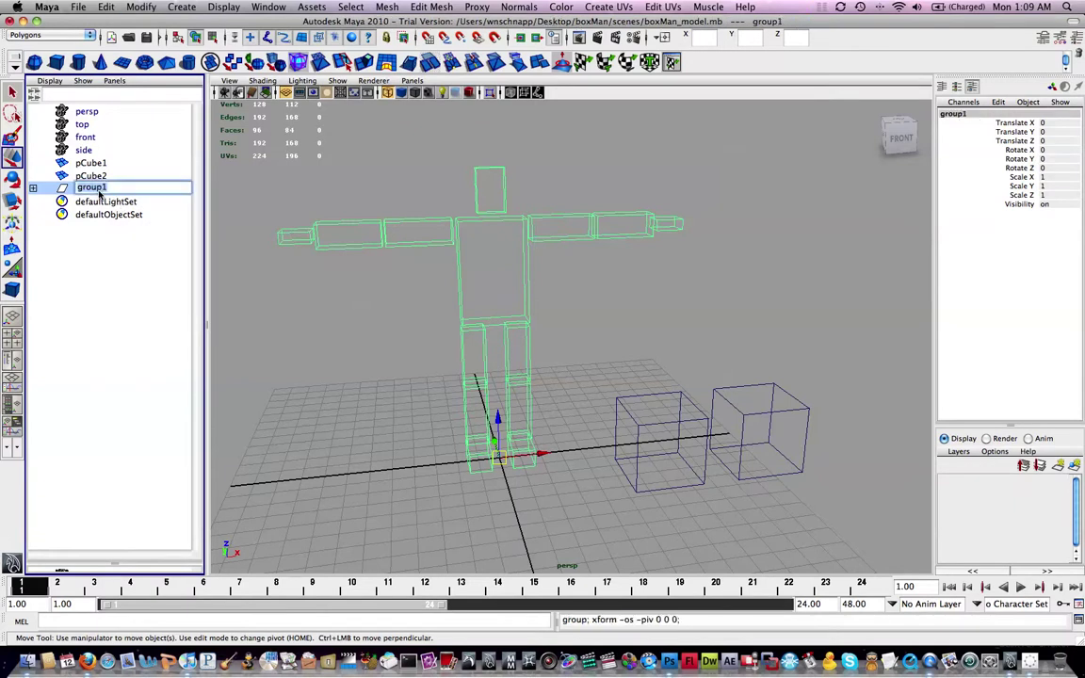
text(boxMan_COMPLE)
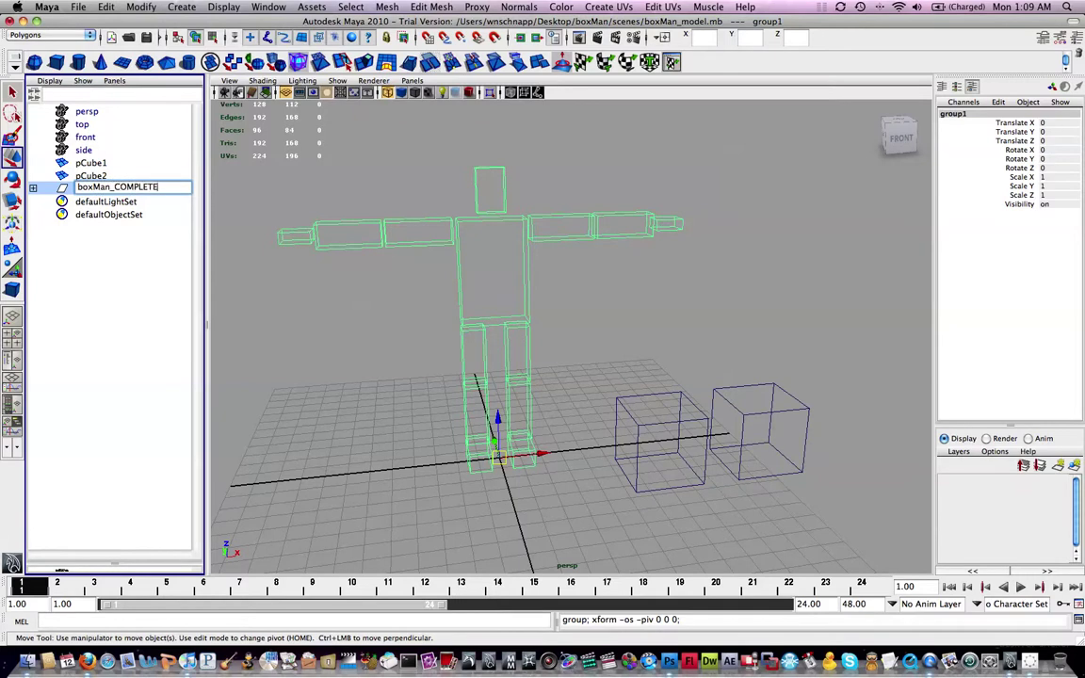
text(TE)
key(Return)
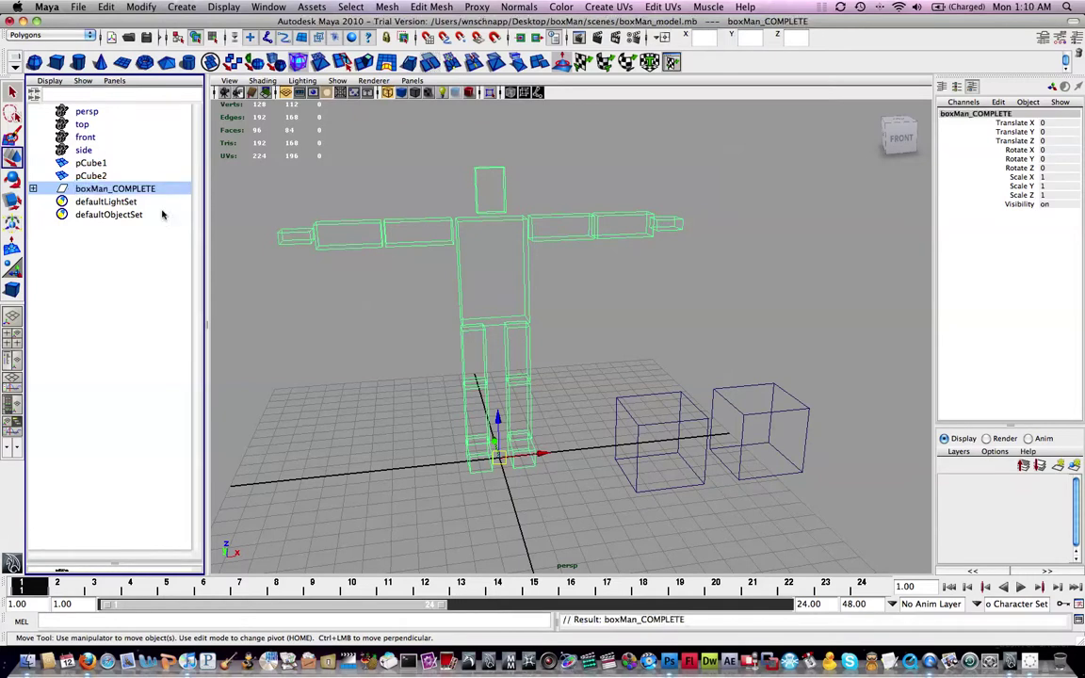
key(super+s)
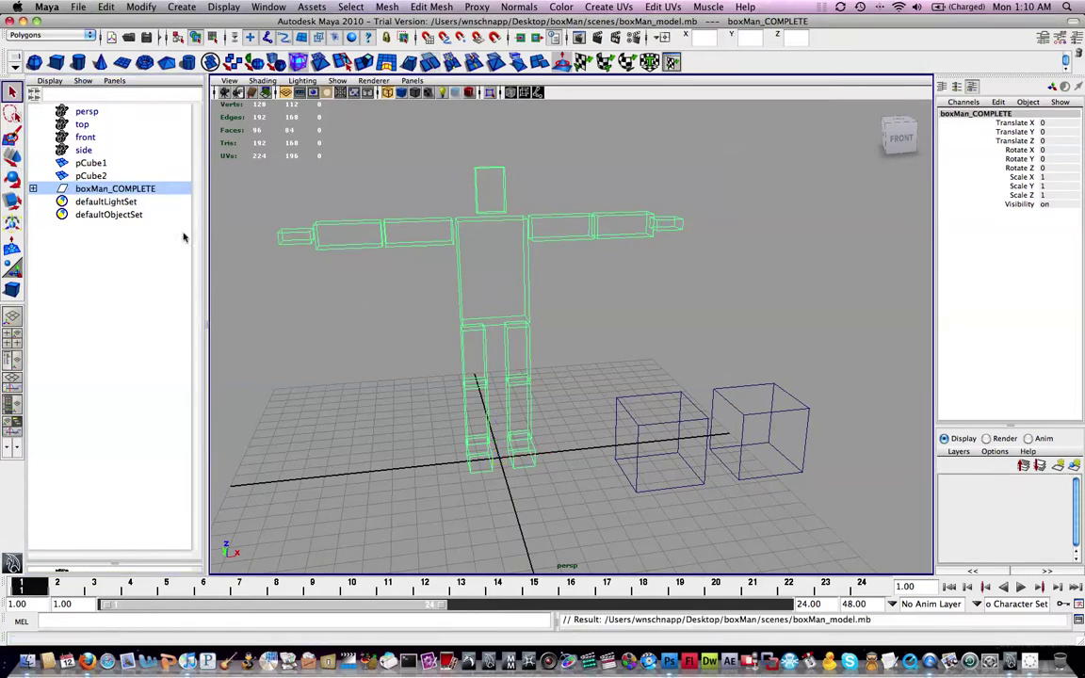
Step: Expand the boxMan_COMPLETE group and select geometry_GRP inside it
click(33, 189)
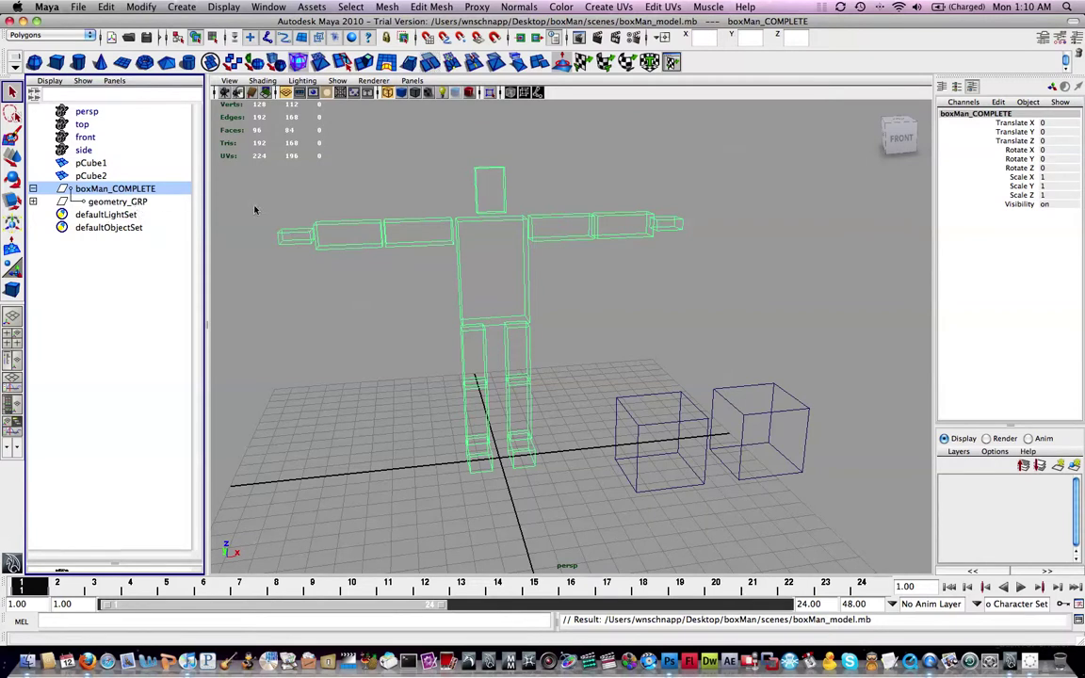
key(Down)
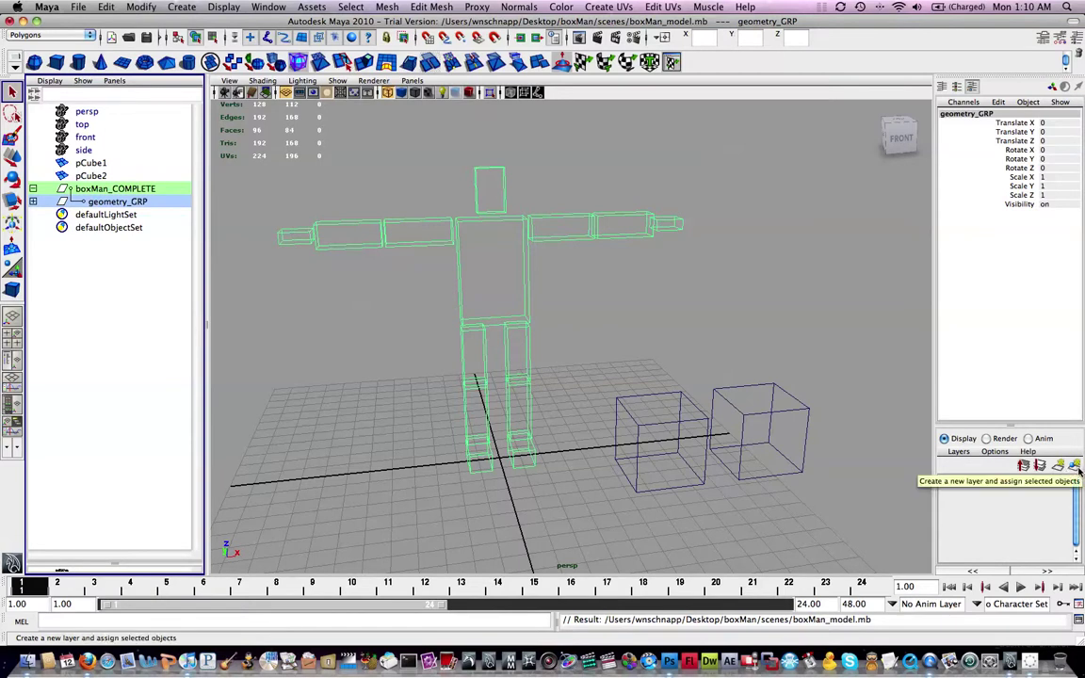
click(215, 8)
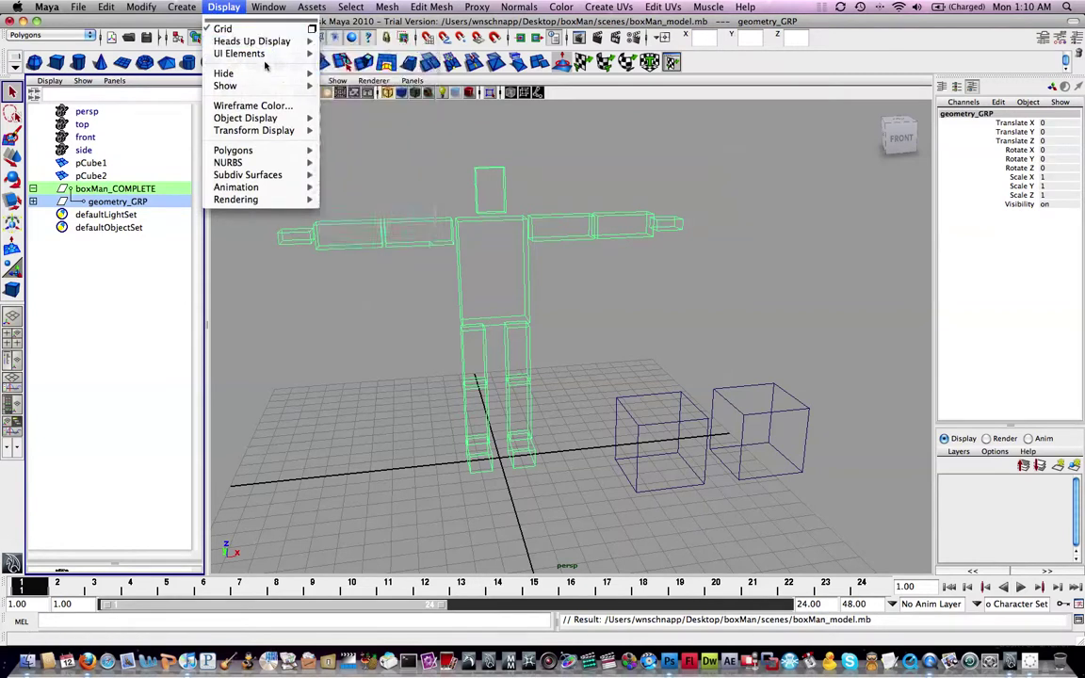
mouse_move(269, 54)
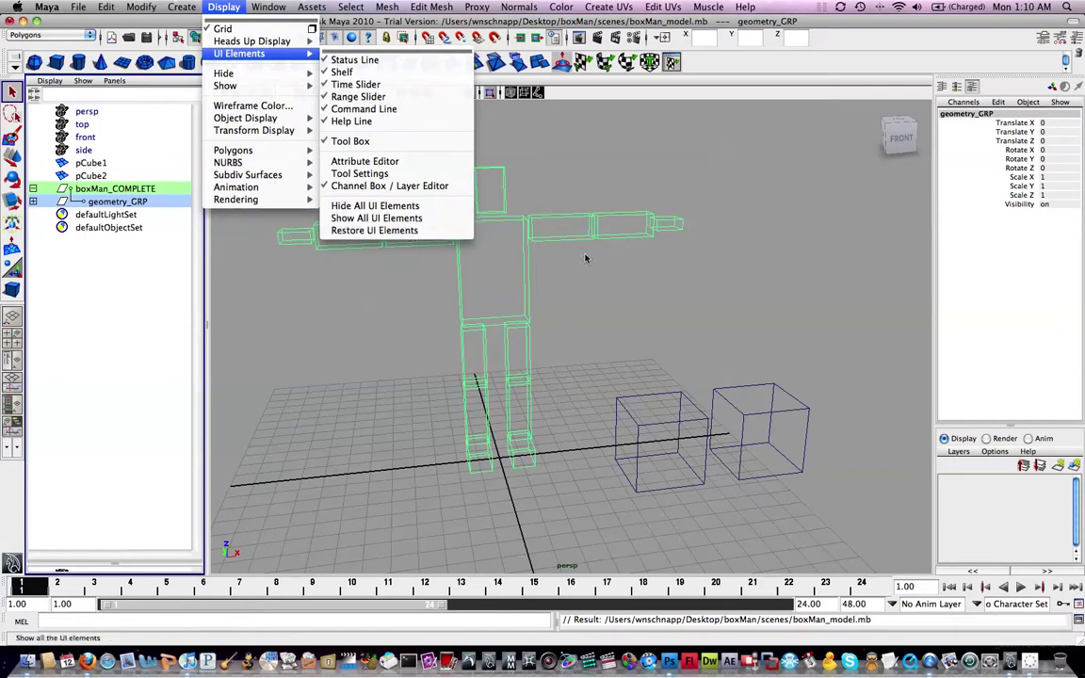
click(791, 335)
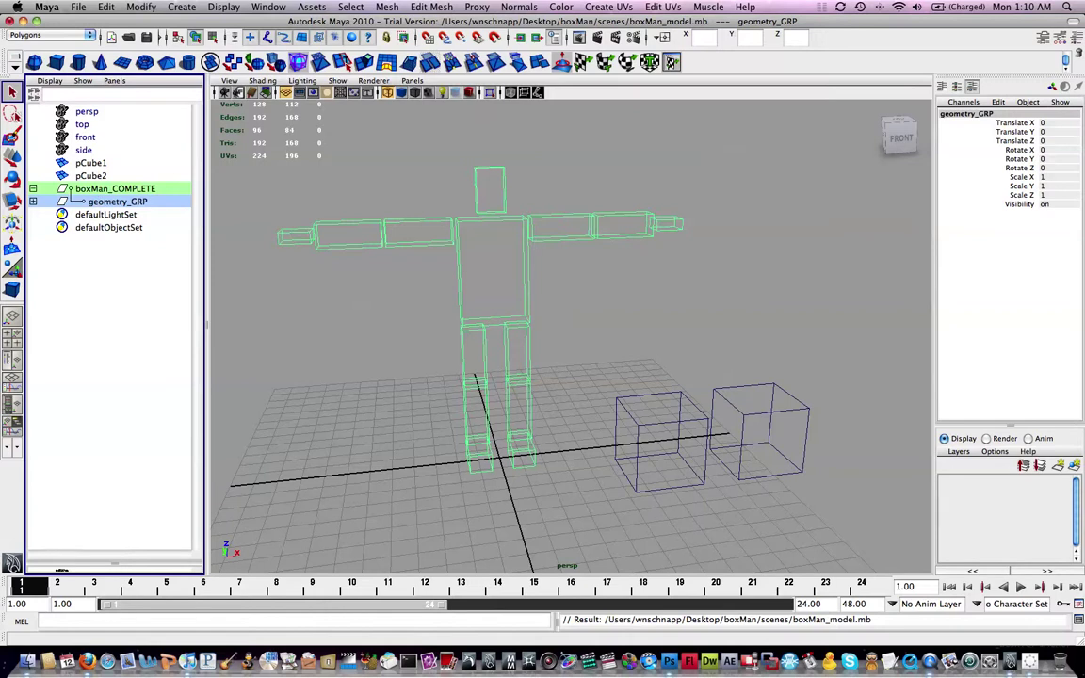
Step: Create a display layer from the selected geometry_GRP and rename the layer geometry_LYR
click(1076, 465)
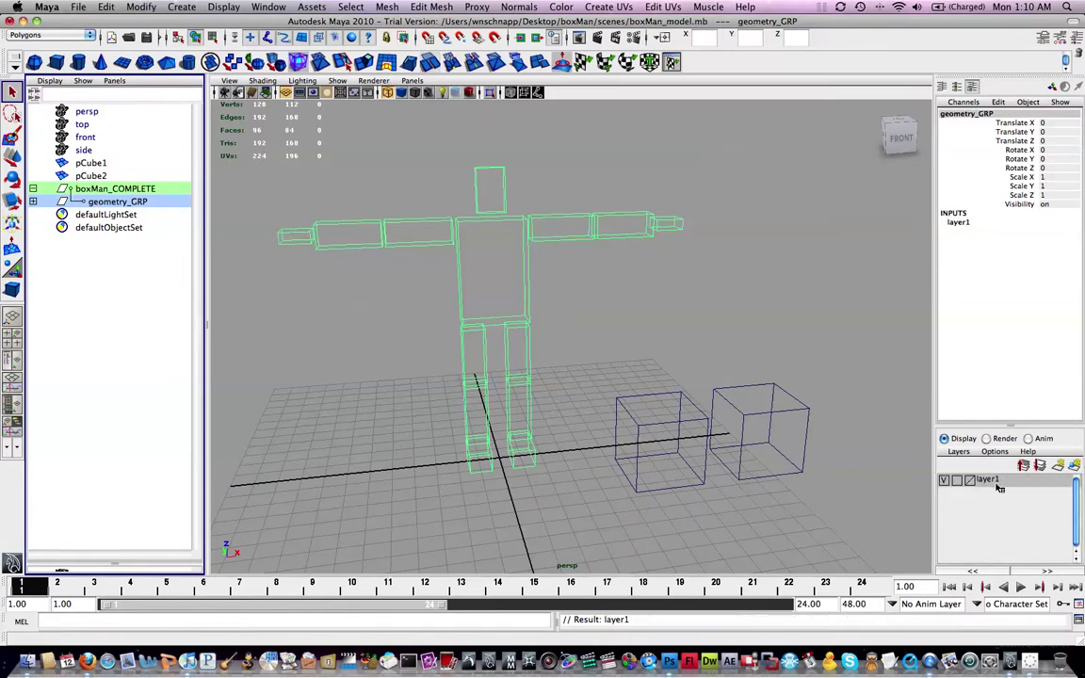
double_click(989, 480)
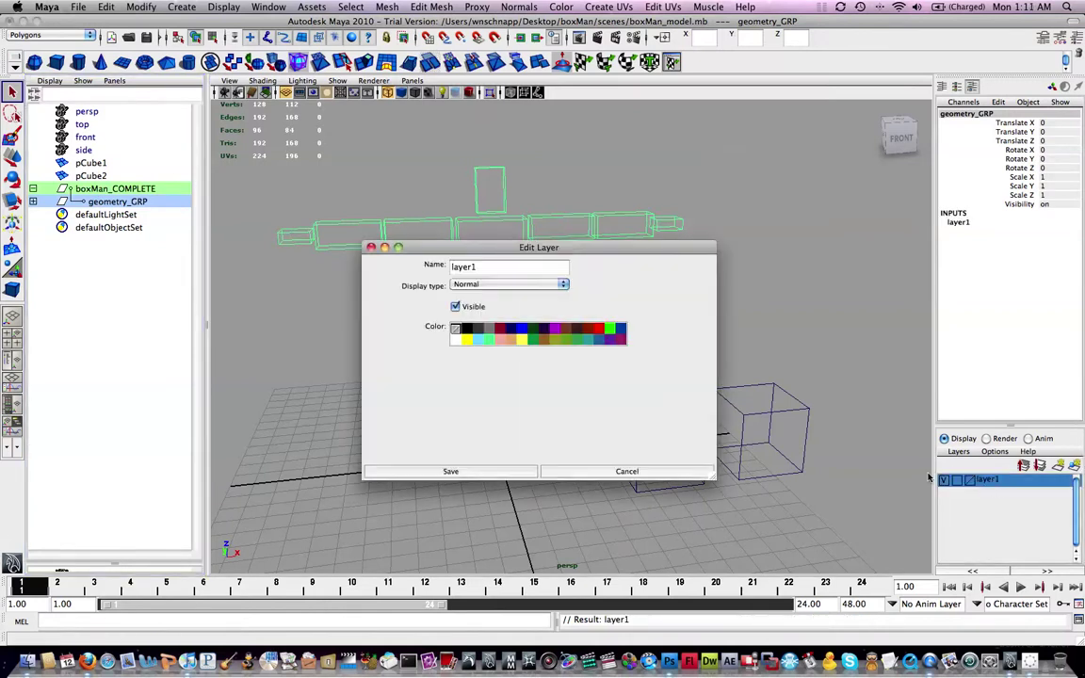
click(487, 266)
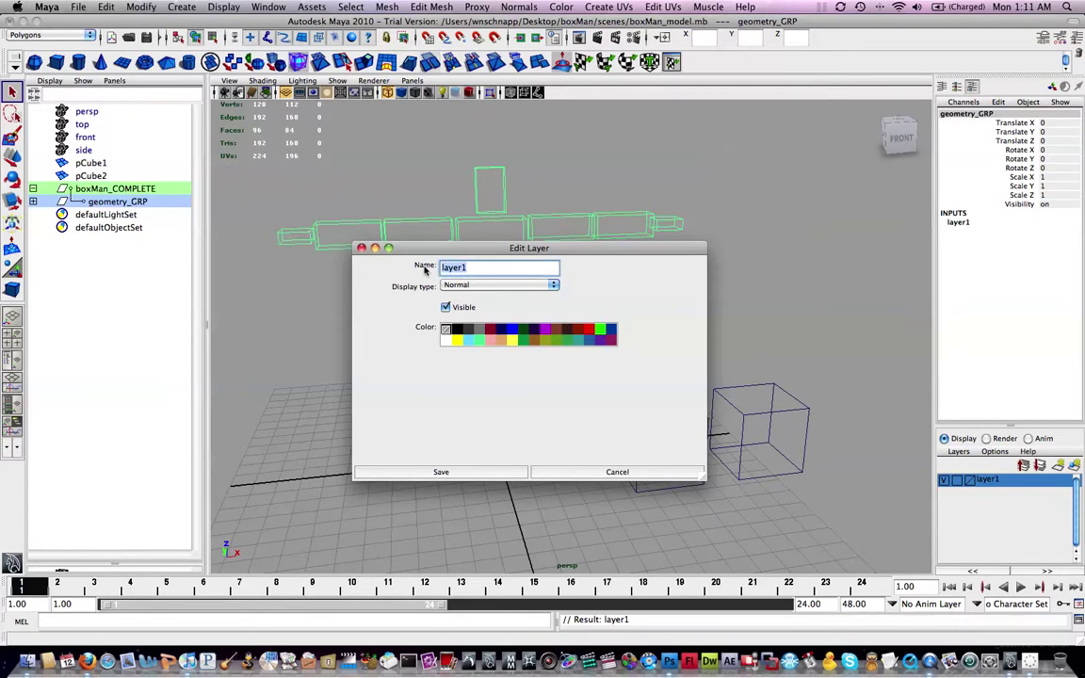
text(geometry_LYR)
click(470, 473)
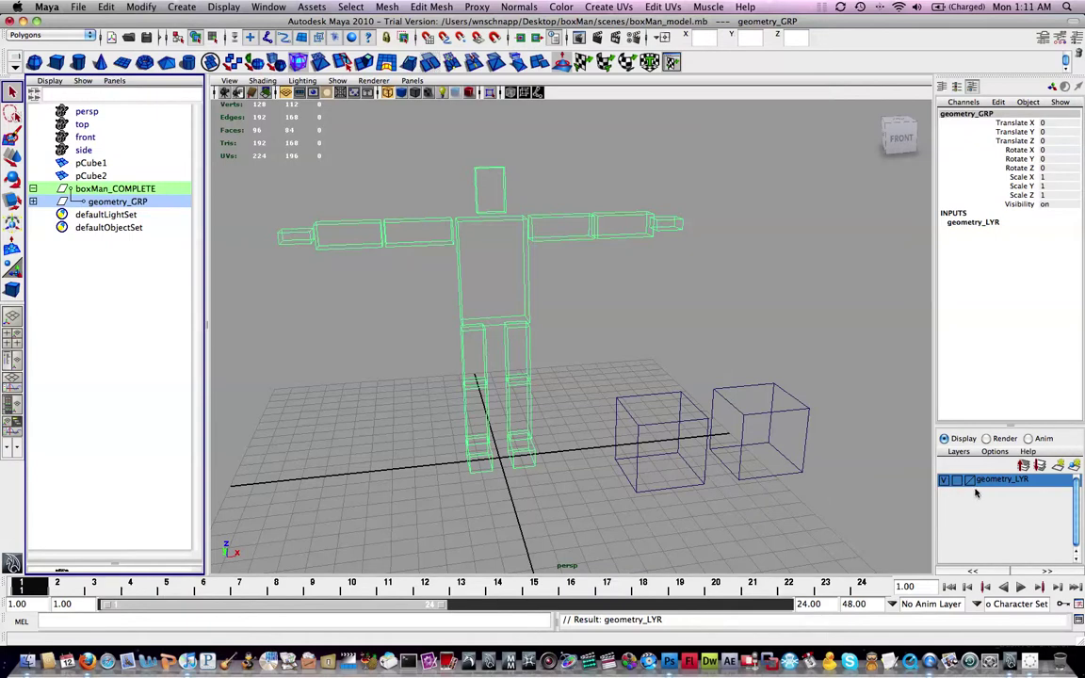
Step: Toggle geometry_LYR's visibility off and on, and cycle its display type from Template back to Normal
click(944, 480)
click(944, 480)
click(958, 480)
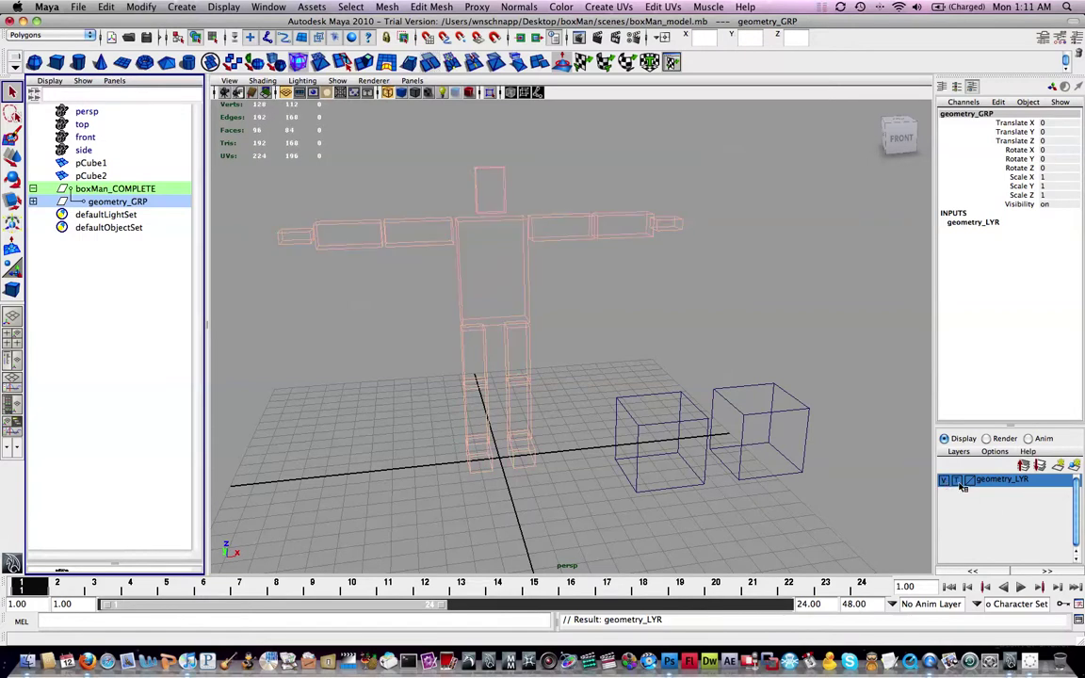
click(957, 480)
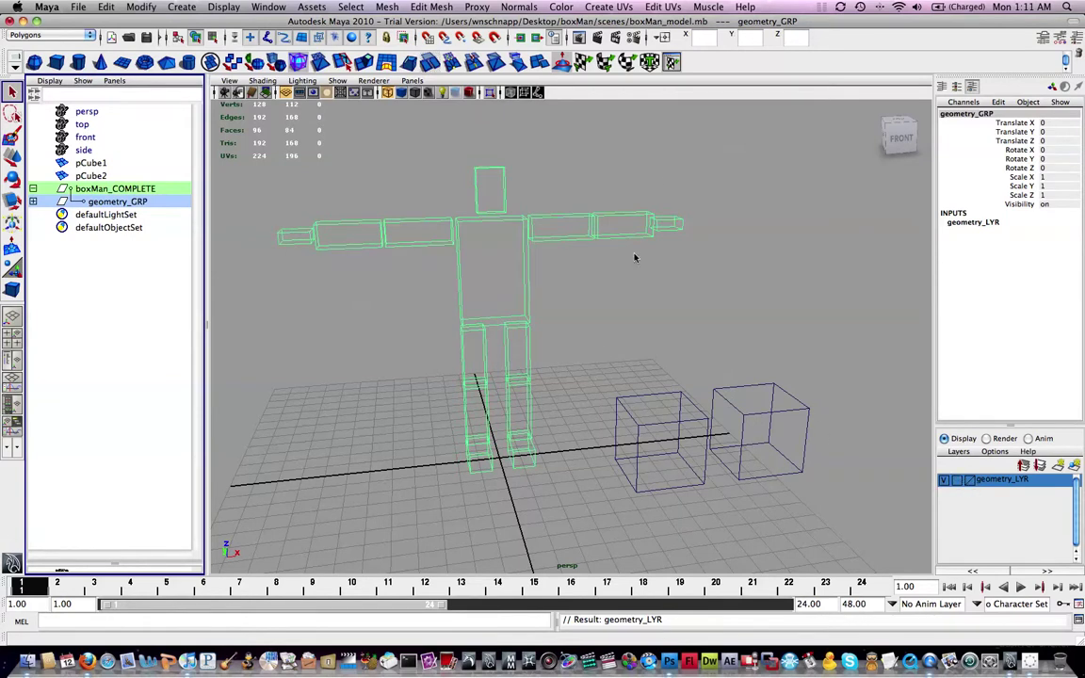
Step: Test selecting the figure's upper body parts in the perspective view and clear the selection
click(588, 174)
click(486, 246)
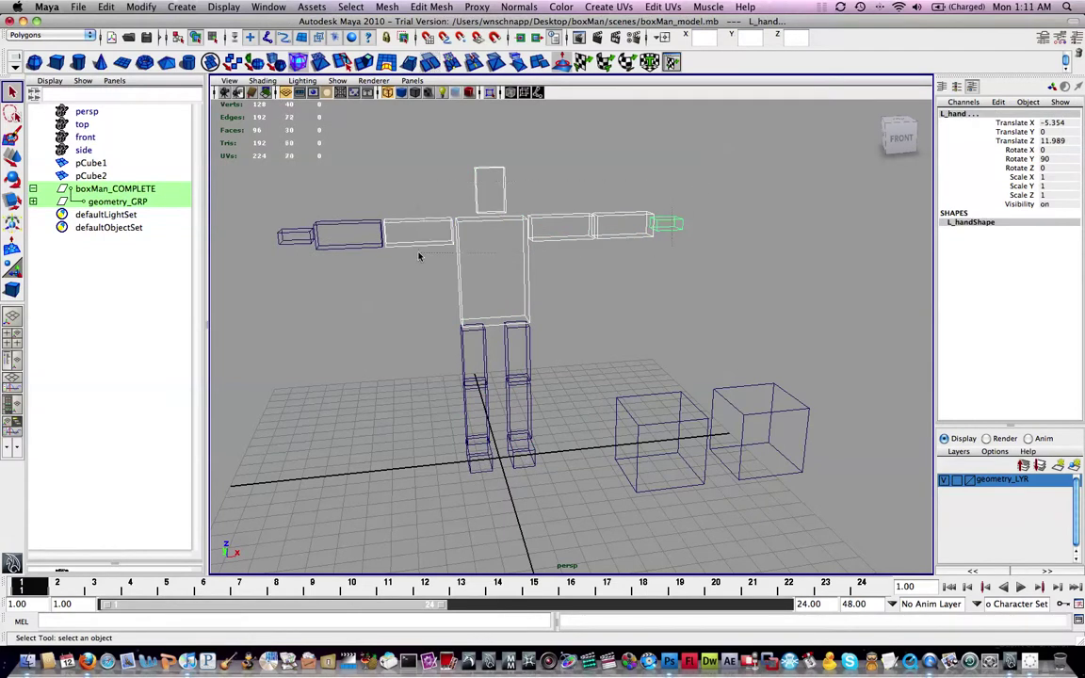
click(748, 316)
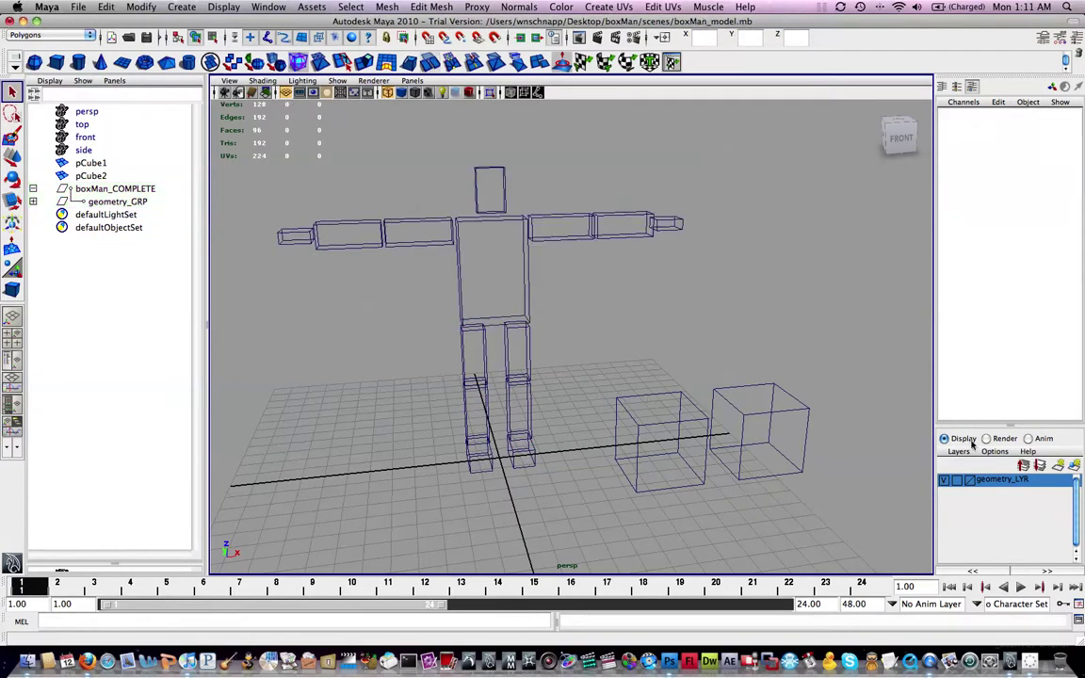
Step: Set geometry_LYR to Template and try to select the figure's arms and head in the view
click(956, 480)
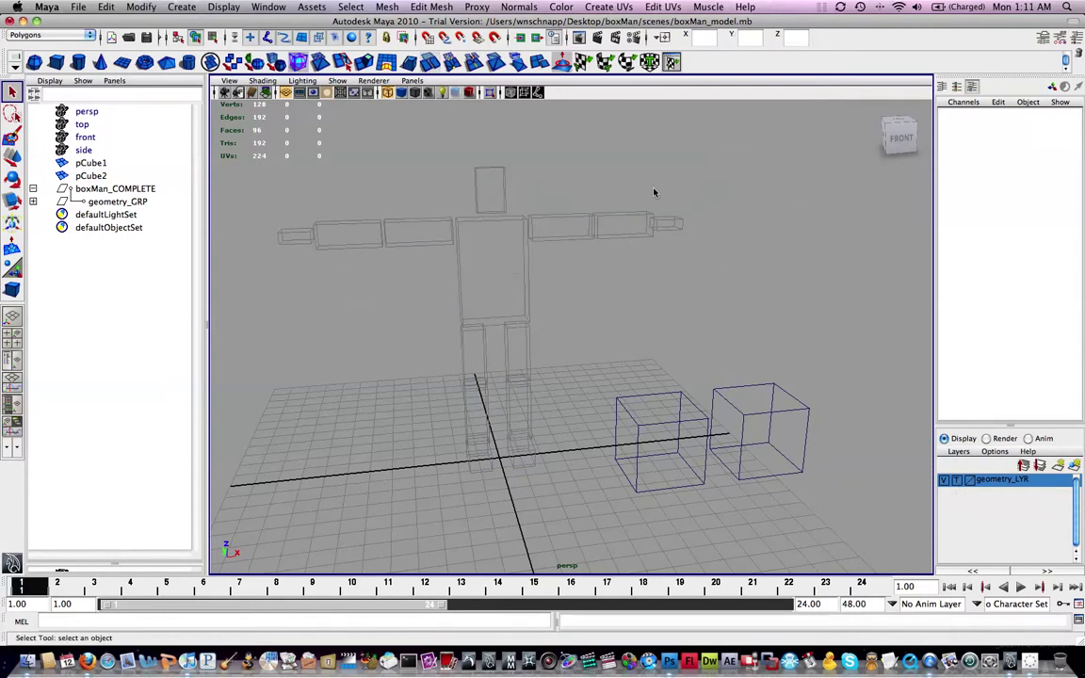
drag(727, 167, 407, 205)
drag(605, 184, 530, 219)
Step: Move the pCube1 cube up to the figure's left hand with geometry_LYR set to Reference, and undo the last layer display type change
click(957, 481)
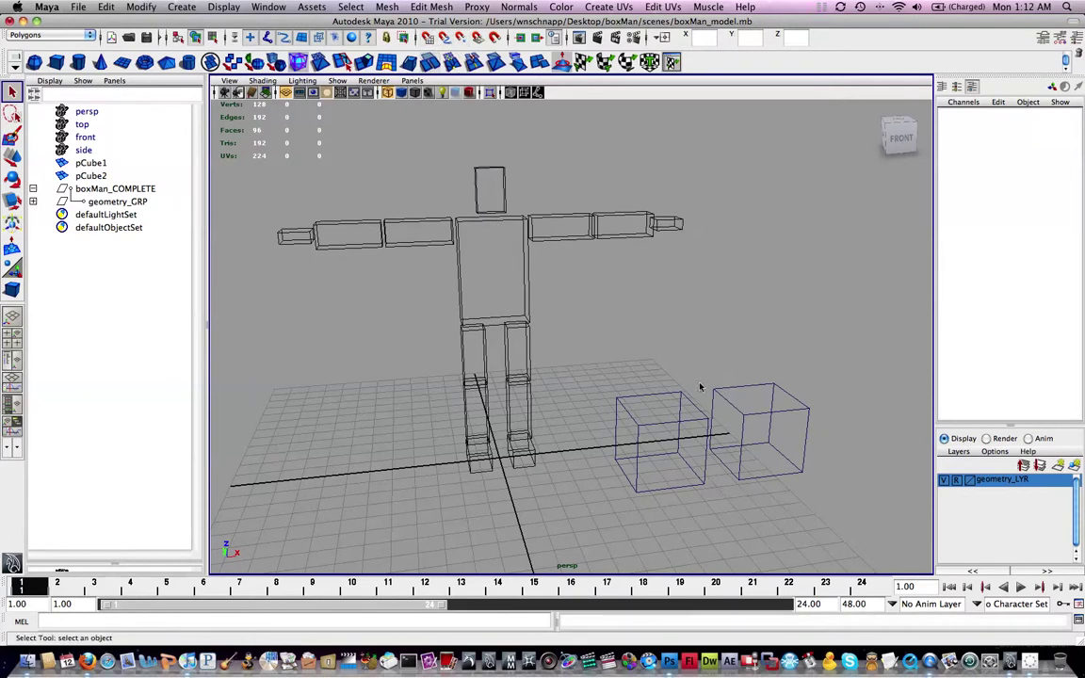
click(617, 425)
key(w)
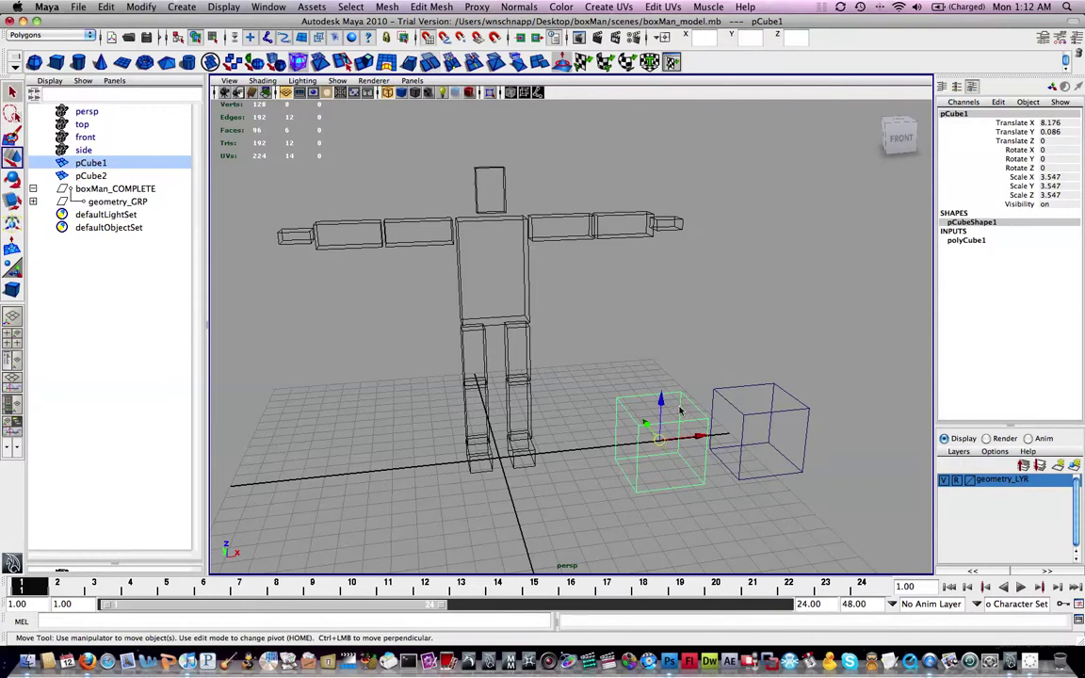
drag(659, 438, 664, 256)
key(super+z)
key(super+z)
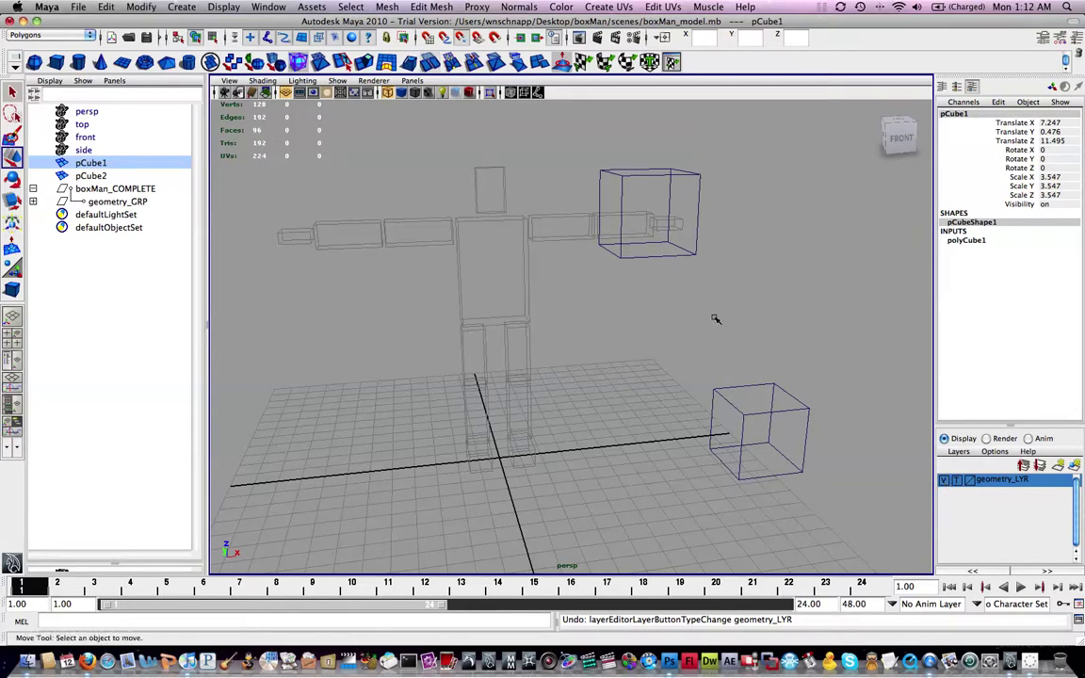
Step: Change the layout to a single perspective view without the Outliner
key(space)
key(space)
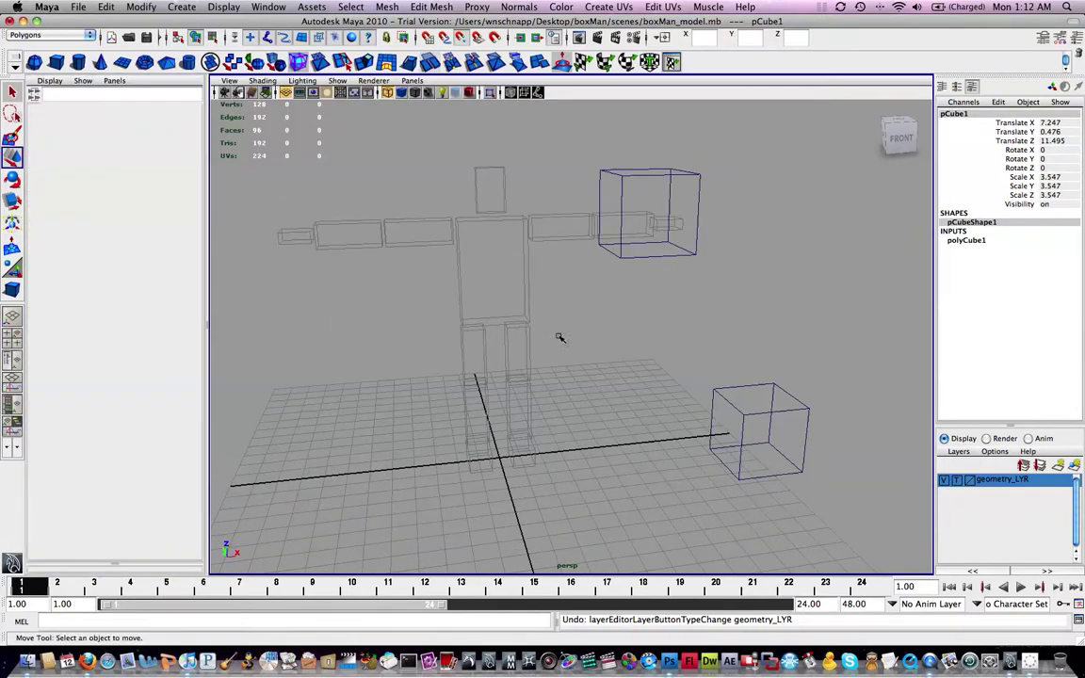
click(10, 338)
click(10, 315)
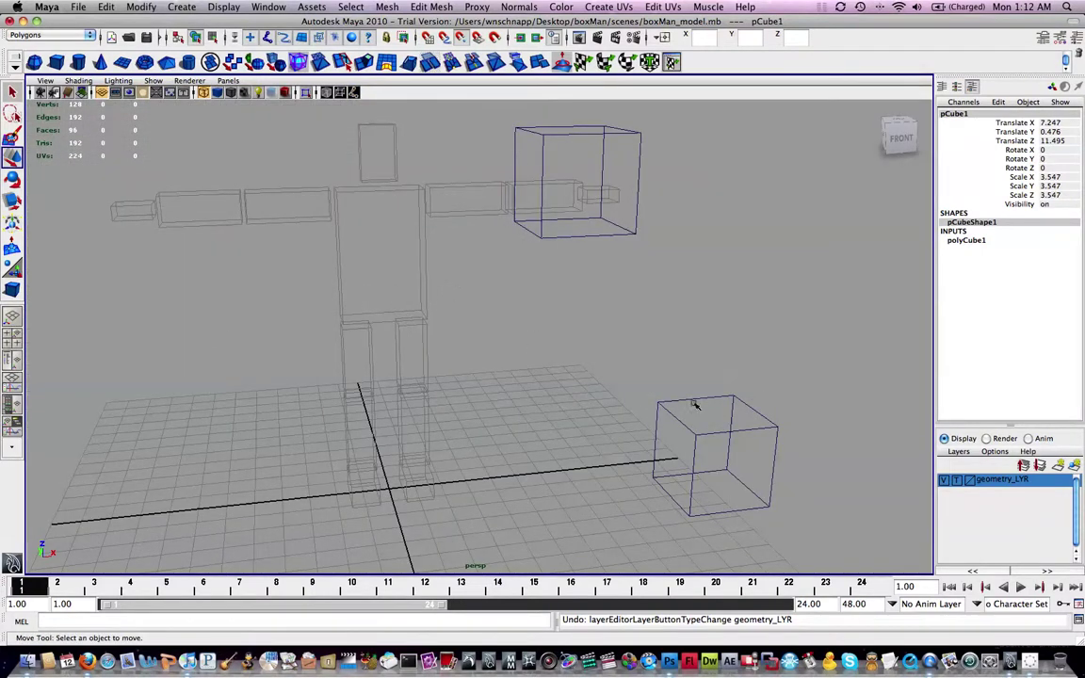
Step: Set geometry_LYR to Reference and toggle its visibility off and on while viewing the cubes in the four-view layout
key(q)
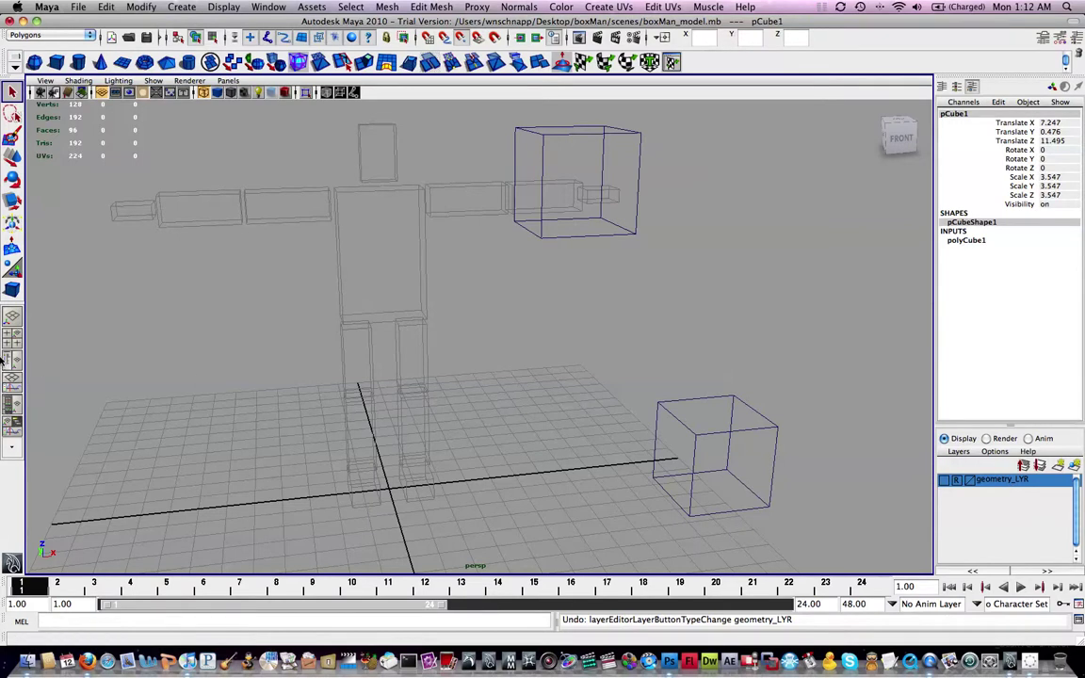
key(space)
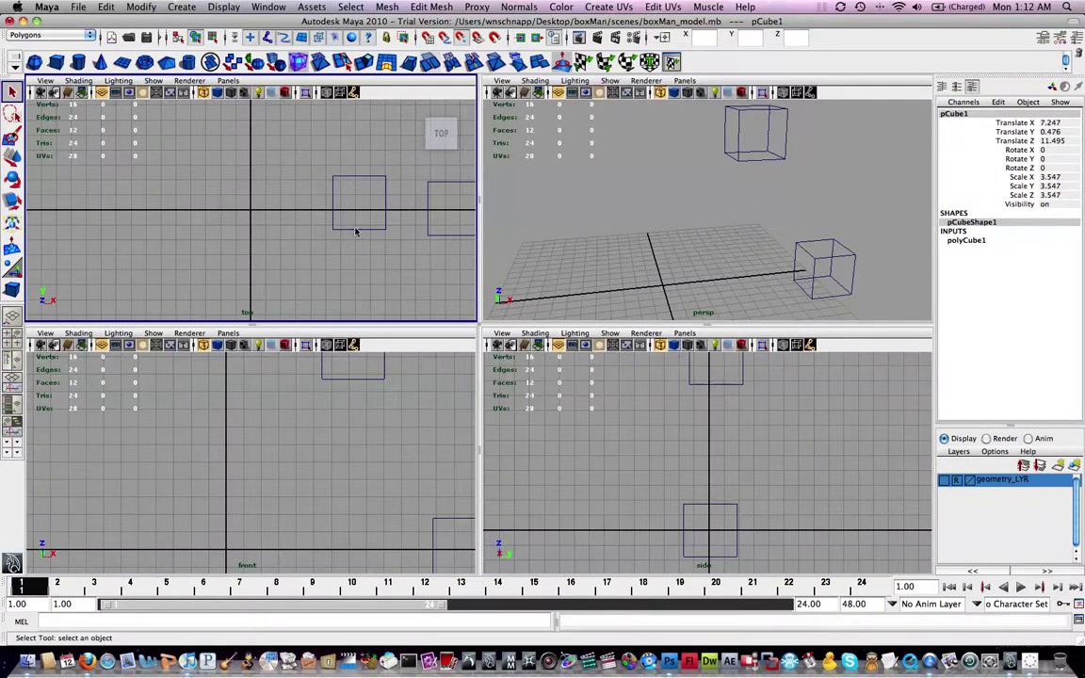
alt+middle_drag(356, 230, 295, 275)
alt+drag(585, 170, 641, 187)
key(space)
click(948, 482)
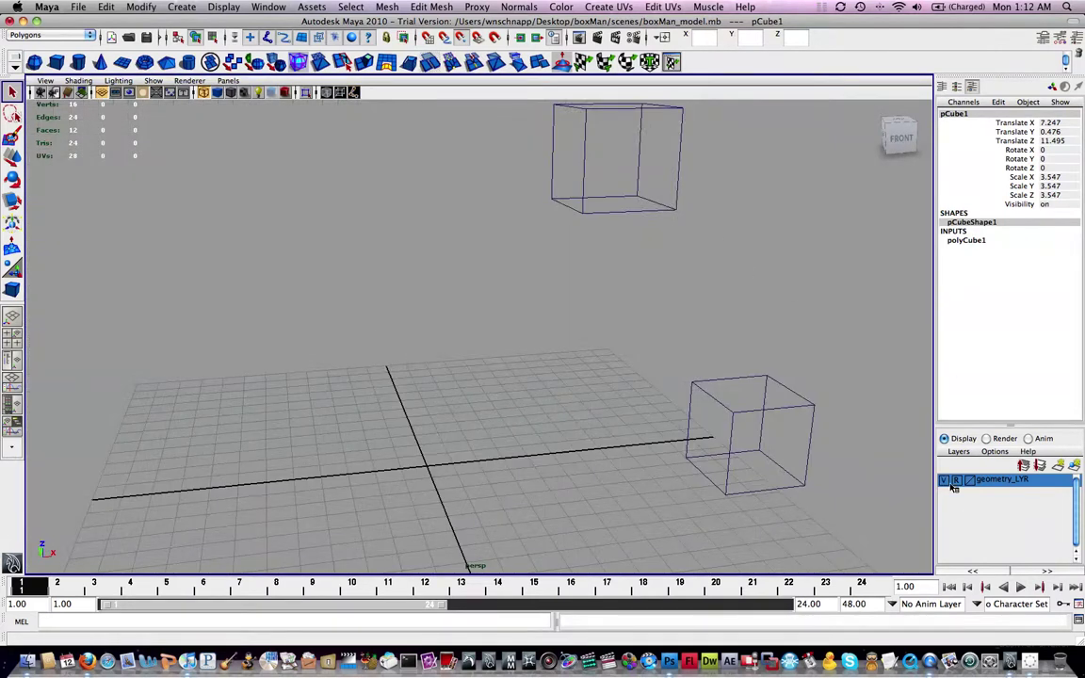
Step: Delete the pCube1 cube surrounding the figure's left hand
alt+drag(763, 322, 760, 373)
click(665, 306)
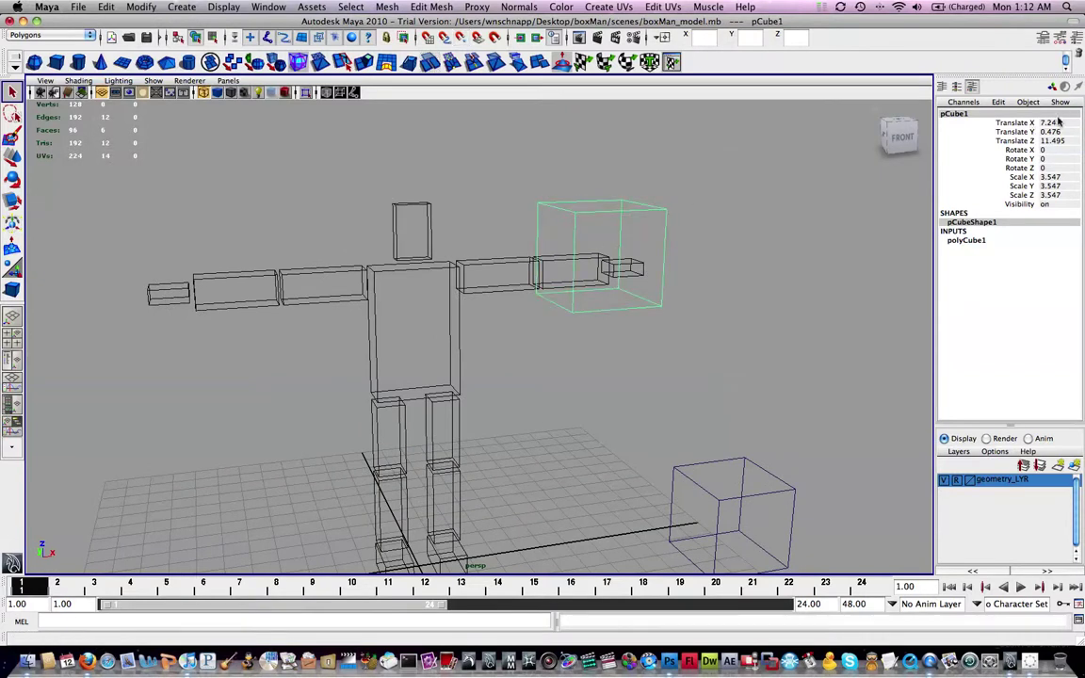
key(Delete)
Step: Duplicate the remaining cube and move the copy along X to about 7.776, keeping geometry_LYR in Reference mode
alt+drag(866, 272, 741, 332)
click(679, 407)
key(ctrl+d)
key(w)
drag(701, 419, 707, 326)
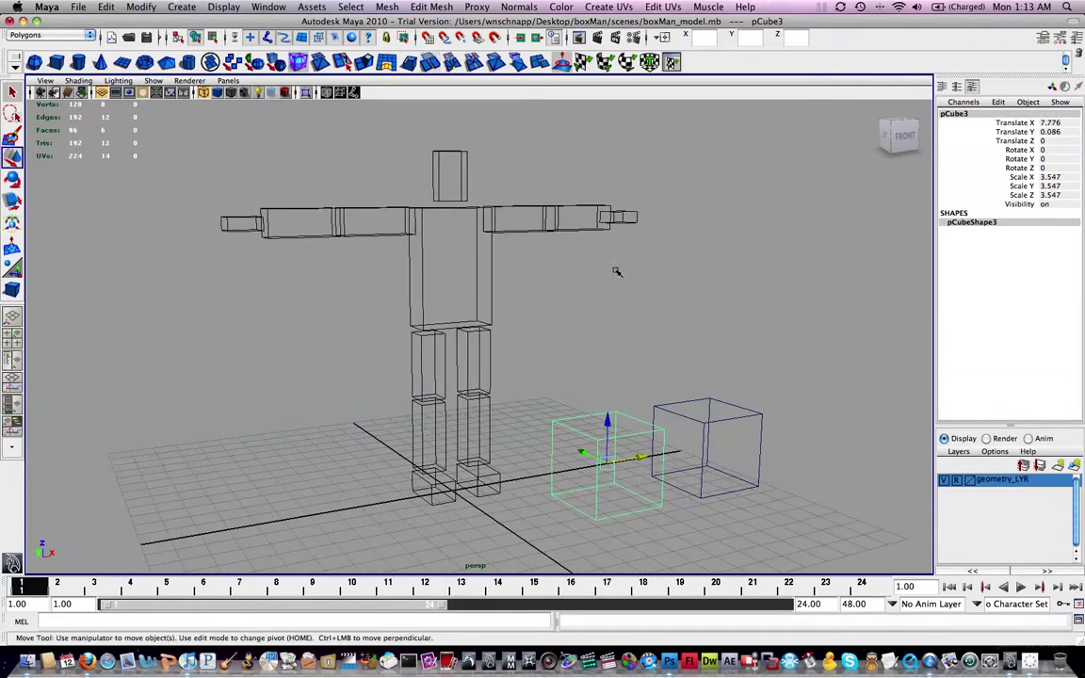
click(955, 480)
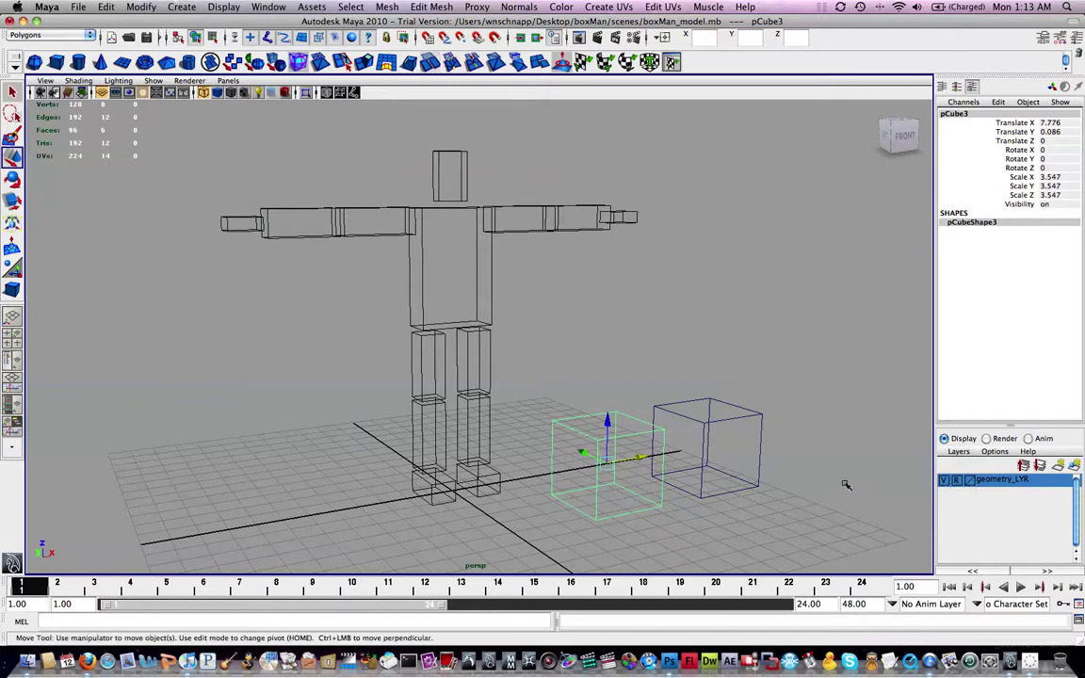
Step: Select the cube nearest the figure, keep the Polygons menu set active, and open its UV layout in the UV Texture Editor
drag(730, 326, 540, 425)
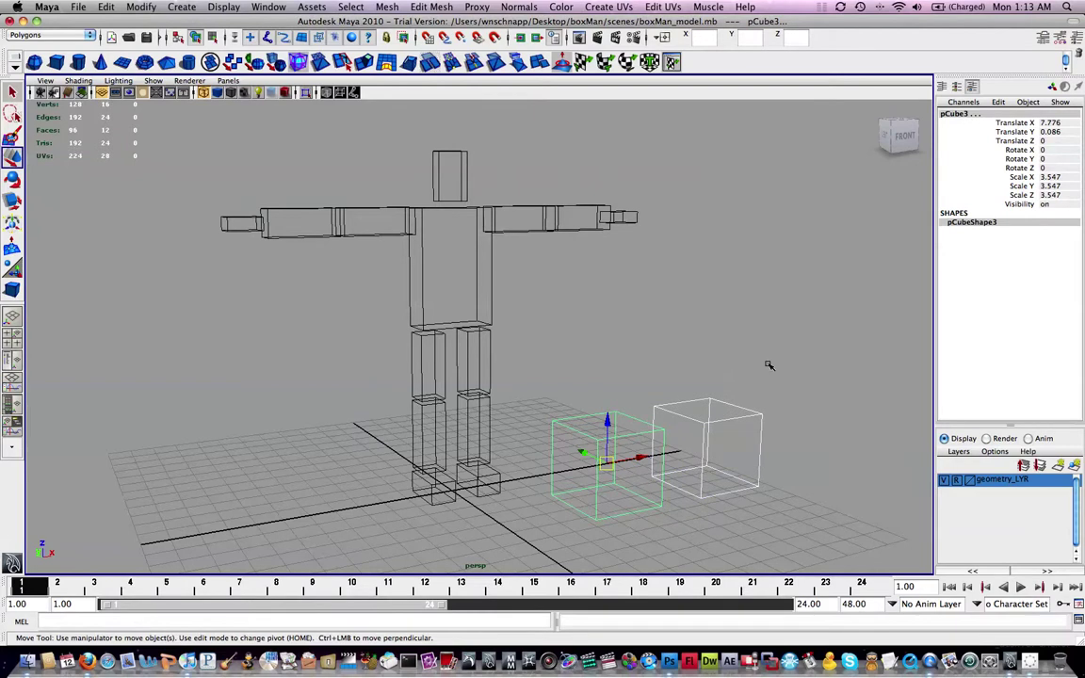
click(662, 385)
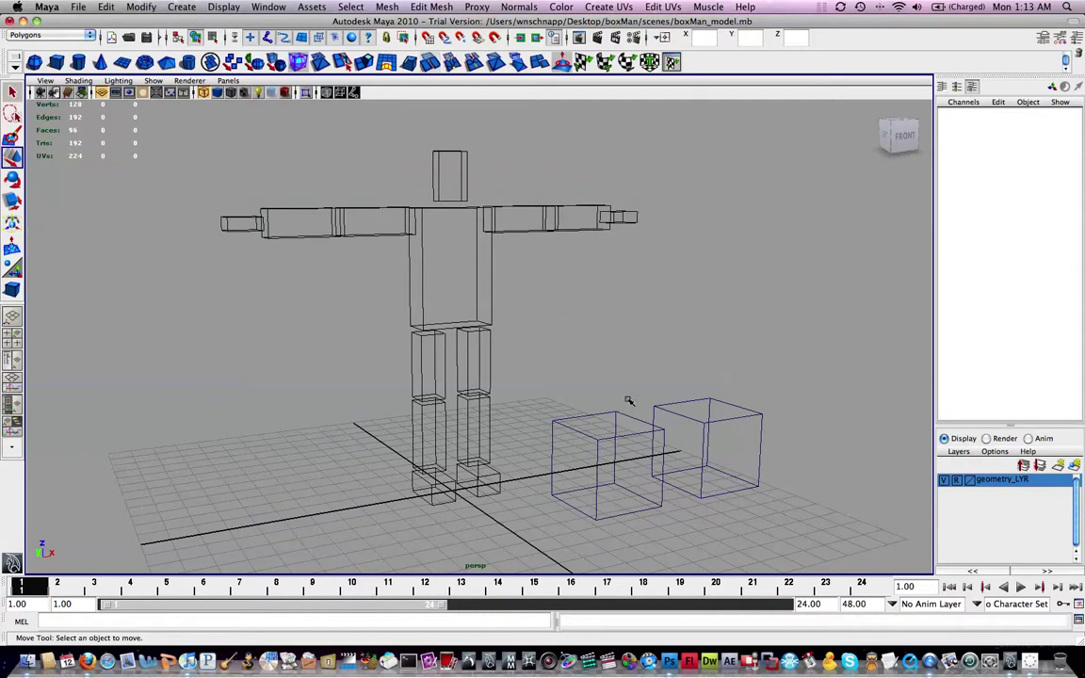
click(617, 425)
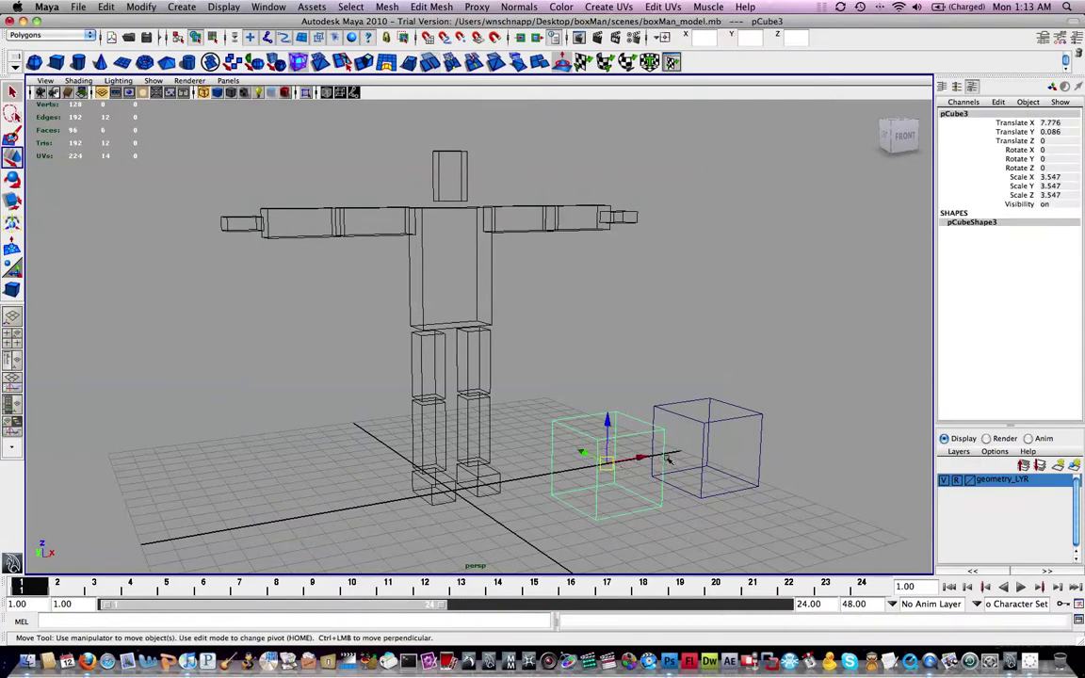
drag(642, 386, 582, 481)
click(64, 39)
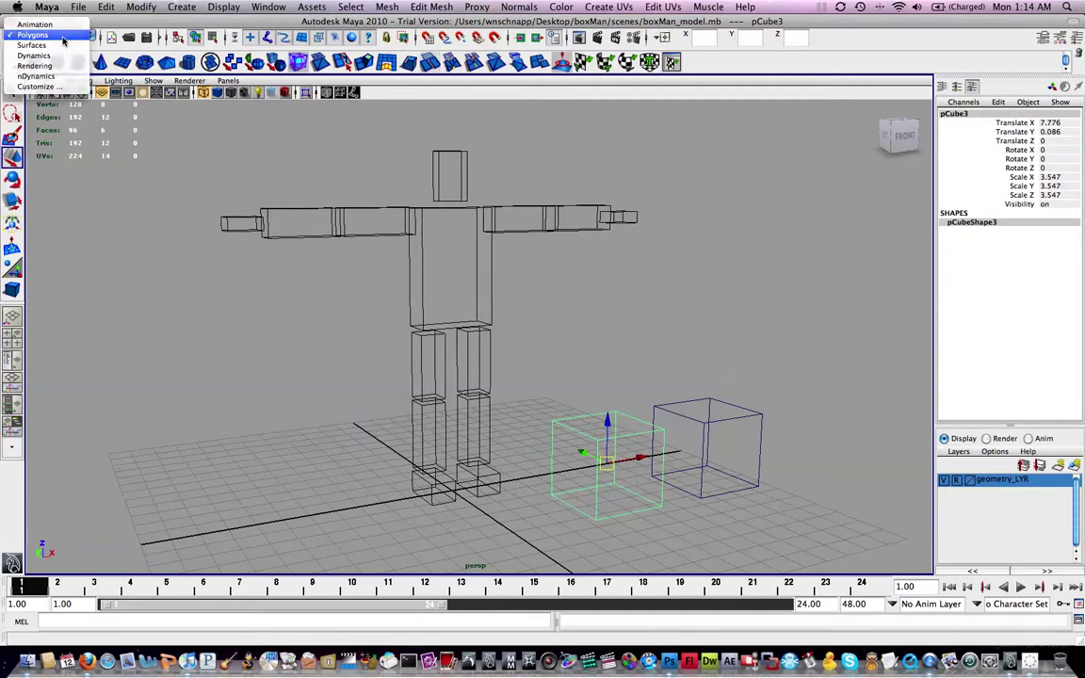
click(62, 38)
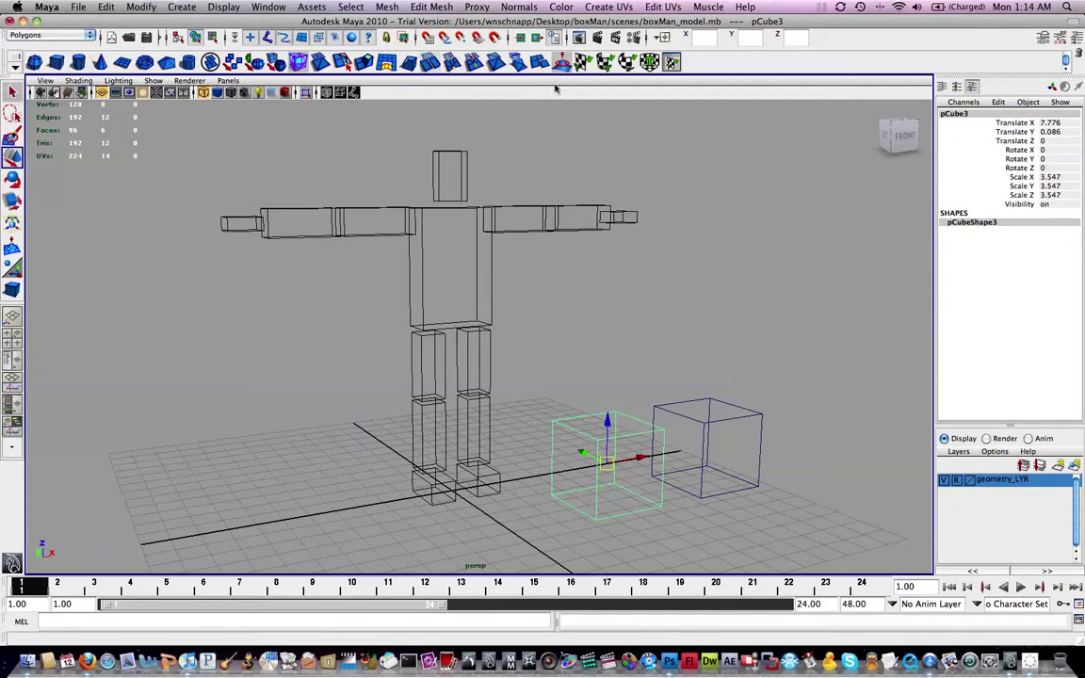
click(672, 62)
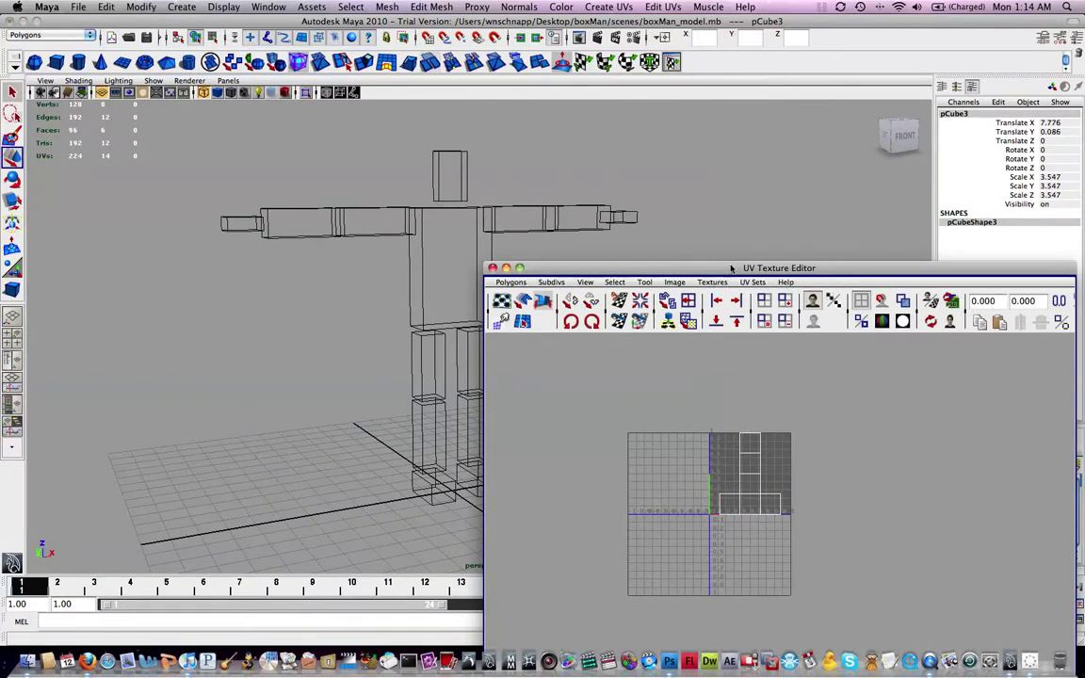
drag(729, 268, 639, 133)
scroll(696, 300, up, 5)
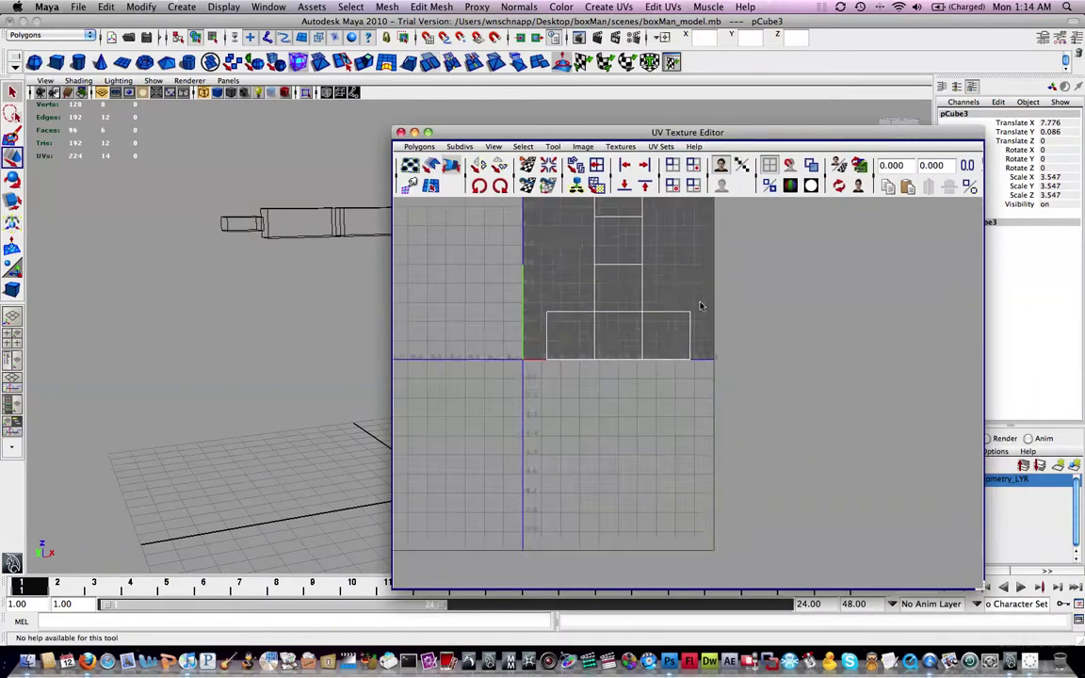
alt+middle_drag(746, 381, 698, 355)
scroll(771, 341, up, 2)
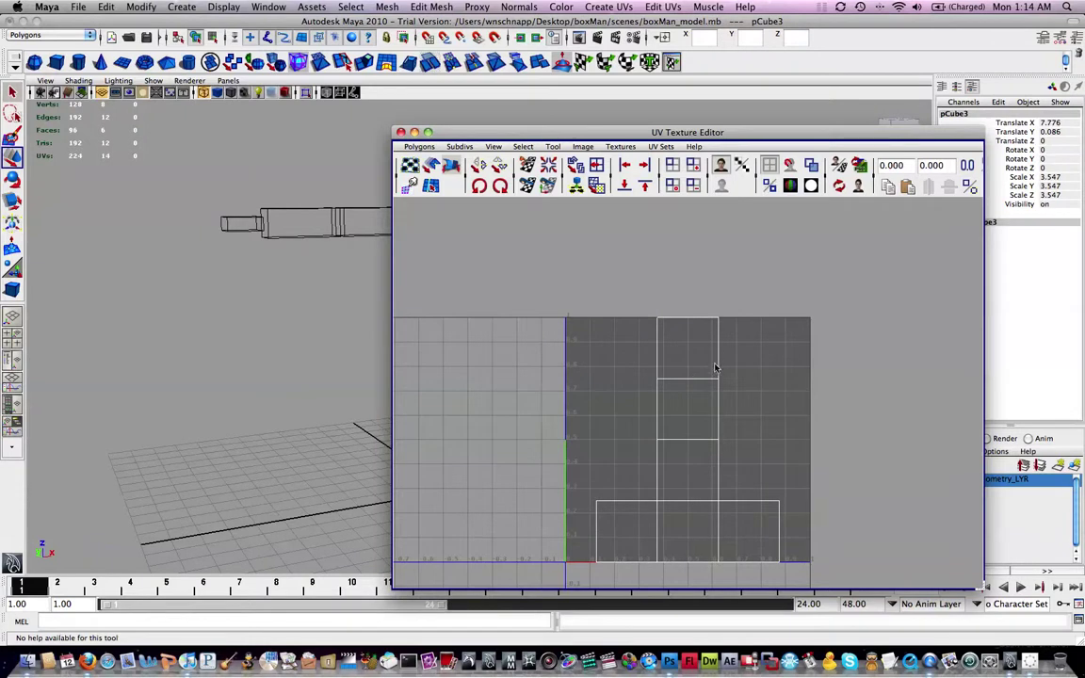
Step: Arrange the UV Texture Editor beside an enlarged perspective view of the selected cube
drag(717, 133, 995, 175)
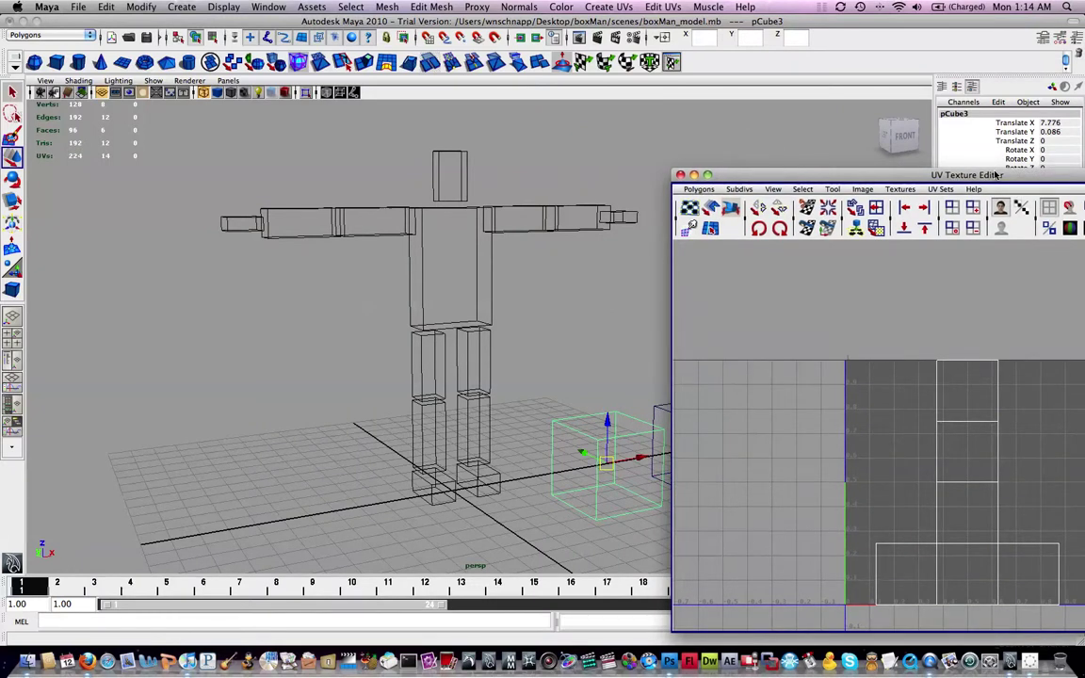
mouse_move(995, 175)
mouse_down()
mouse_move(851, 117)
mouse_move(206, 130)
mouse_move(304, 139)
mouse_move(614, 133)
mouse_move(885, 113)
mouse_move(965, 140)
mouse_move(1014, 181)
mouse_up()
alt+middle_drag(634, 191, 454, 307)
scroll(454, 307, up, 3)
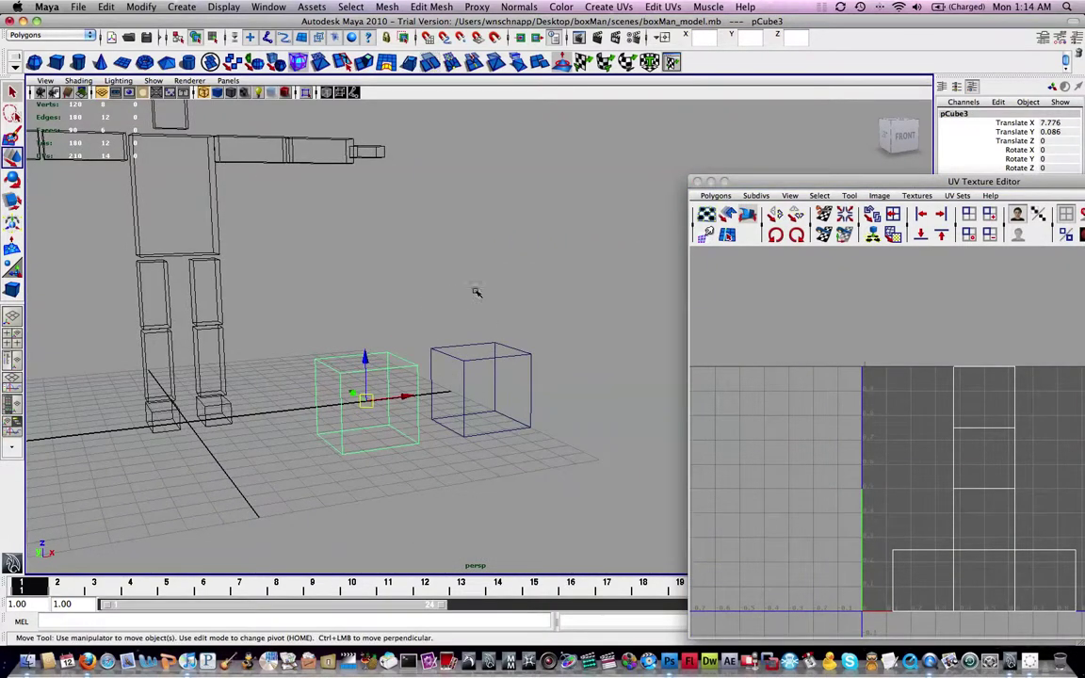
scroll(475, 287, up, 4)
alt+middle_drag(459, 352, 471, 309)
drag(785, 188, 558, 139)
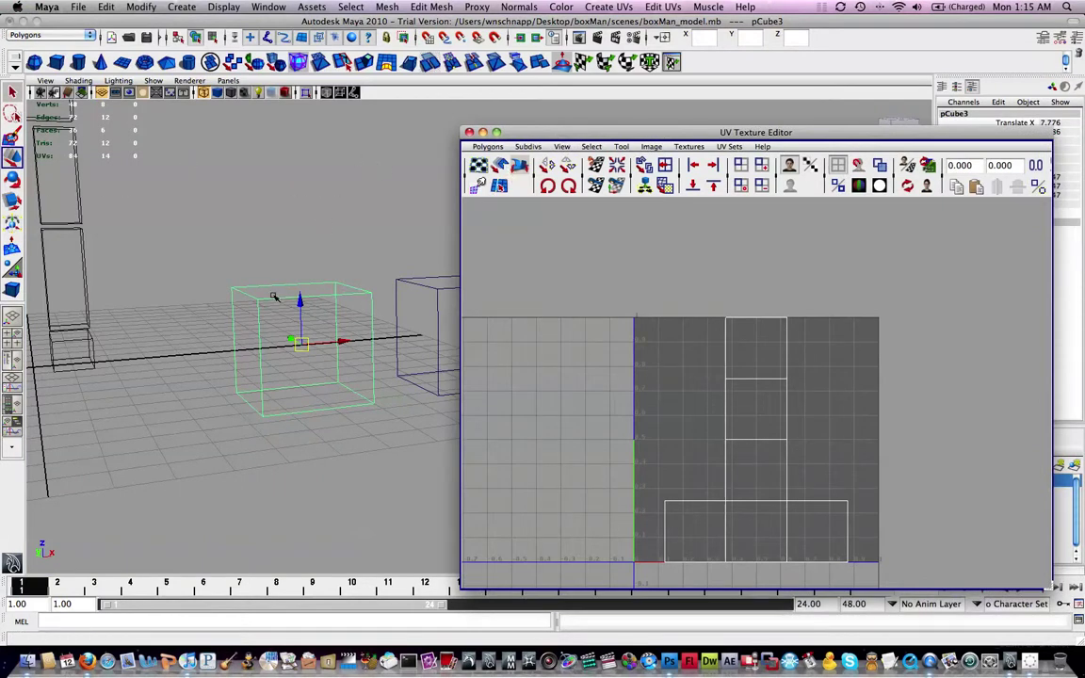
Step: Select two of the cube's top vertices, then the UVs along its opposite top edge, and compare them with the UV layout
right_drag(271, 294, 231, 297)
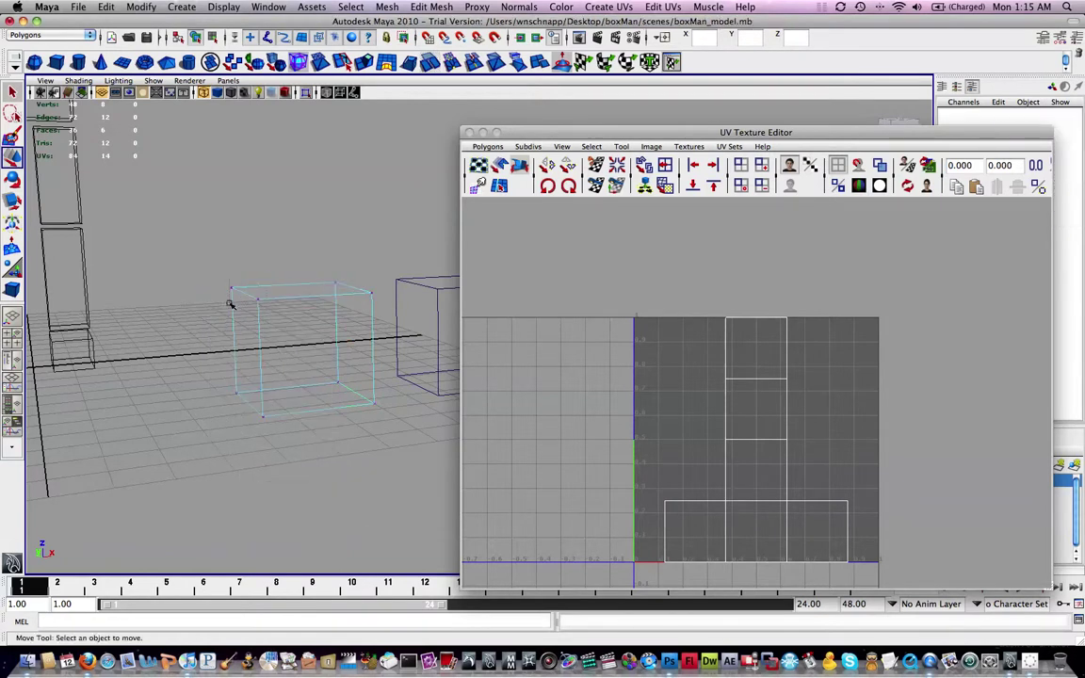
click(241, 289)
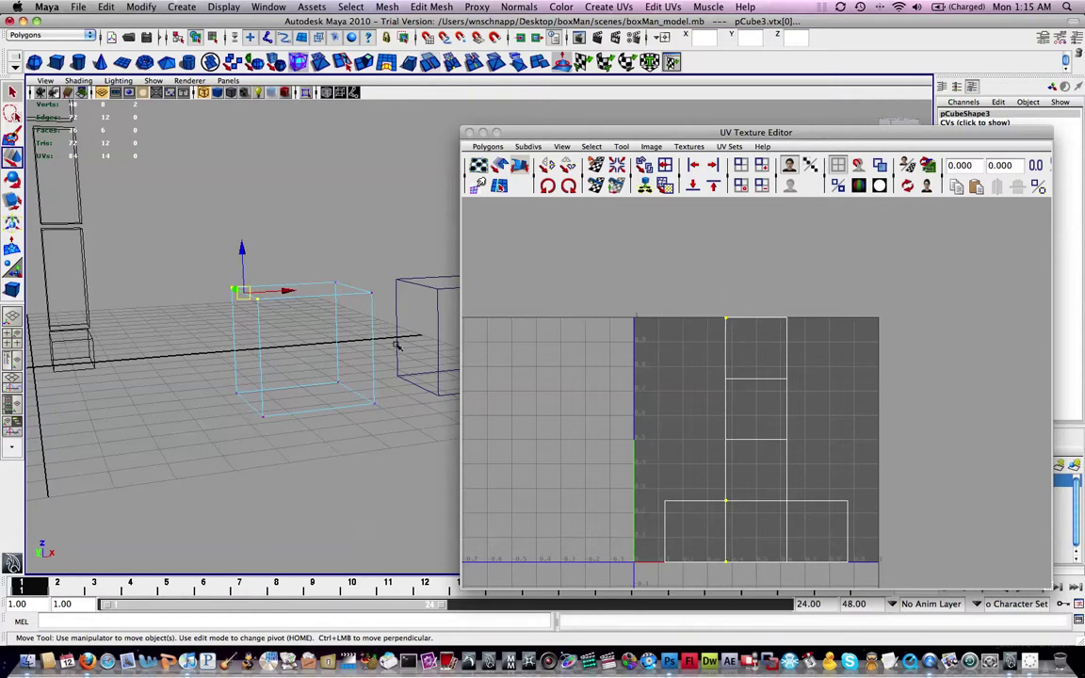
right_drag(358, 295, 279, 296)
right_drag(344, 285, 273, 296)
right_drag(414, 294, 414, 294)
click(296, 295)
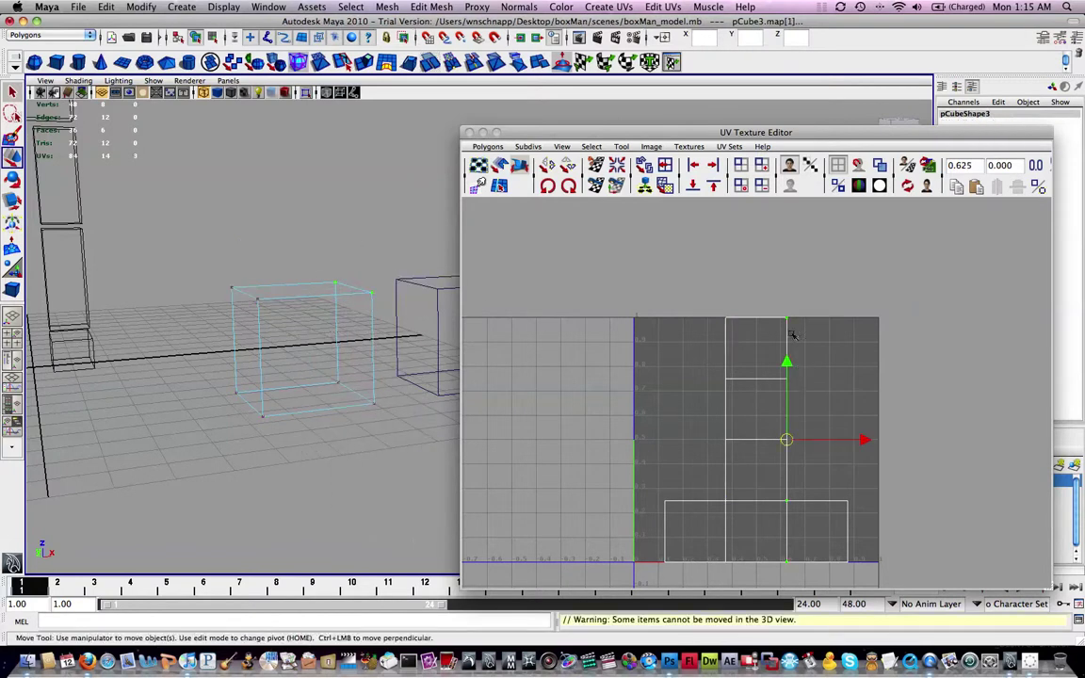
click(775, 356)
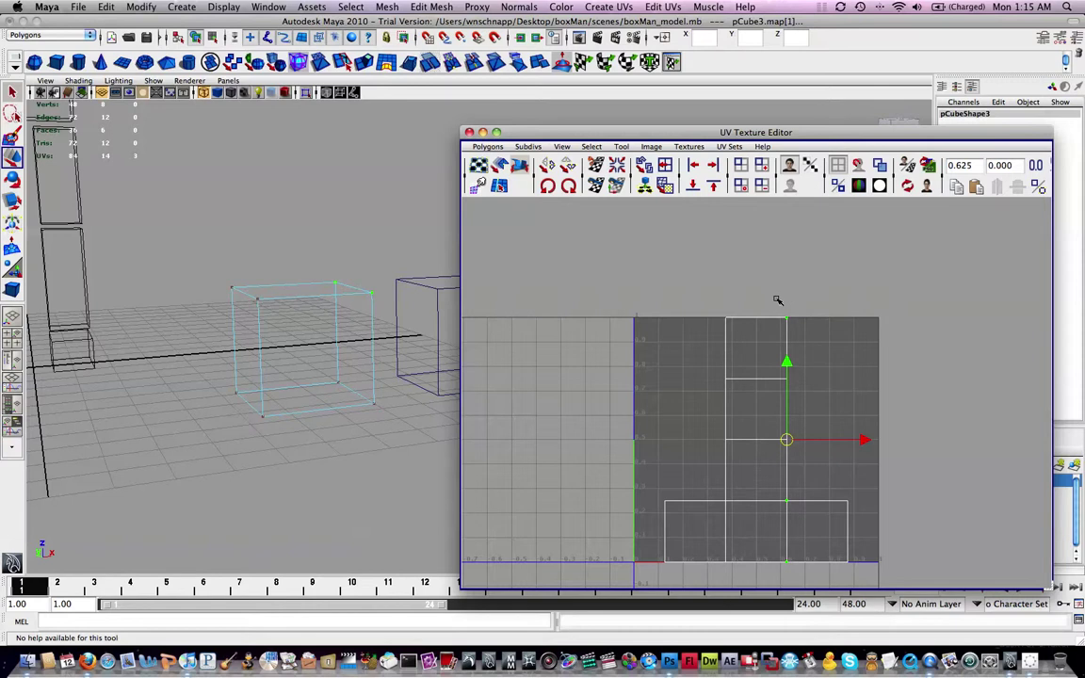
alt+middle_drag(610, 311, 720, 313)
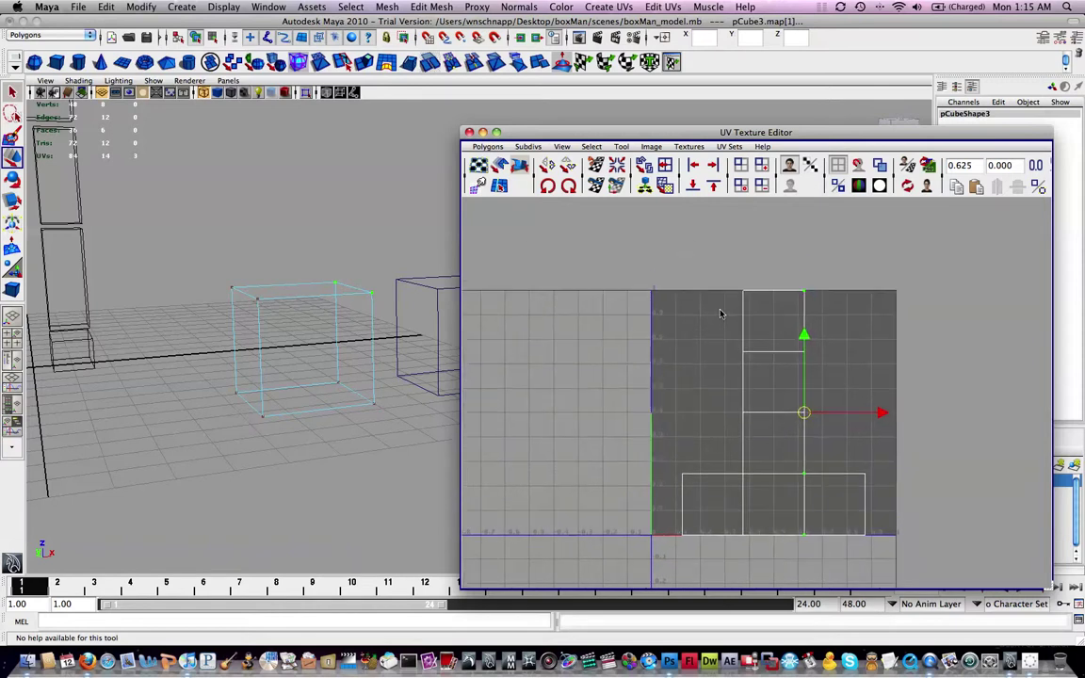
alt+right_drag(712, 354, 721, 349)
alt+middle_drag(722, 350, 706, 335)
Step: Return the cube to object mode, select it whole, and recentre its UV layout
click(324, 268)
click(346, 273)
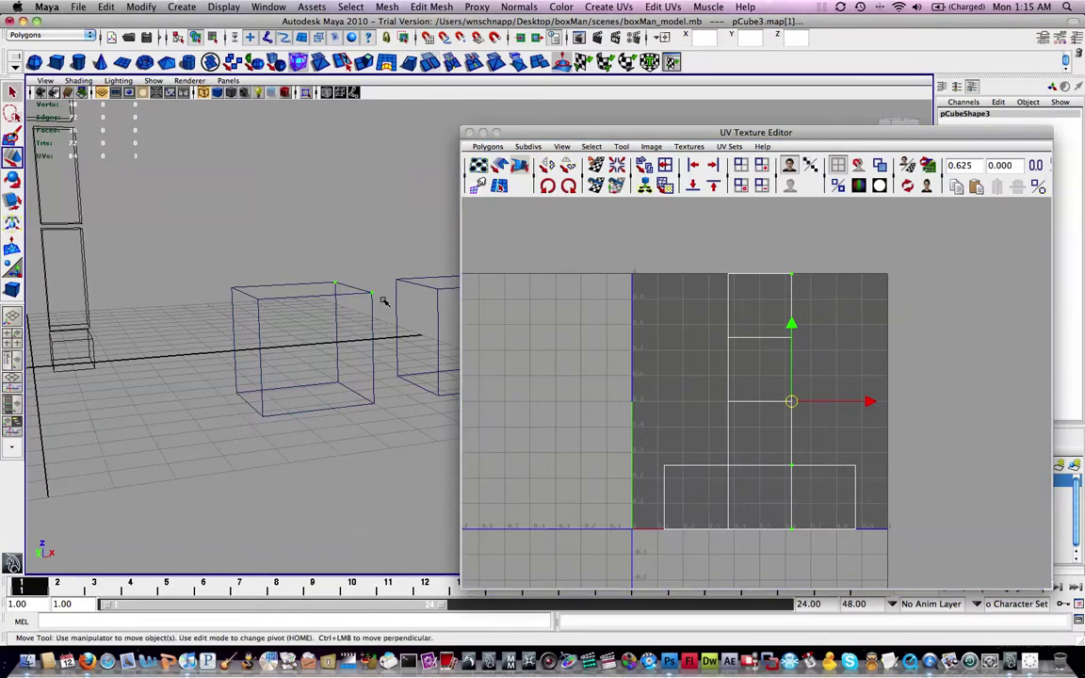
click(335, 281)
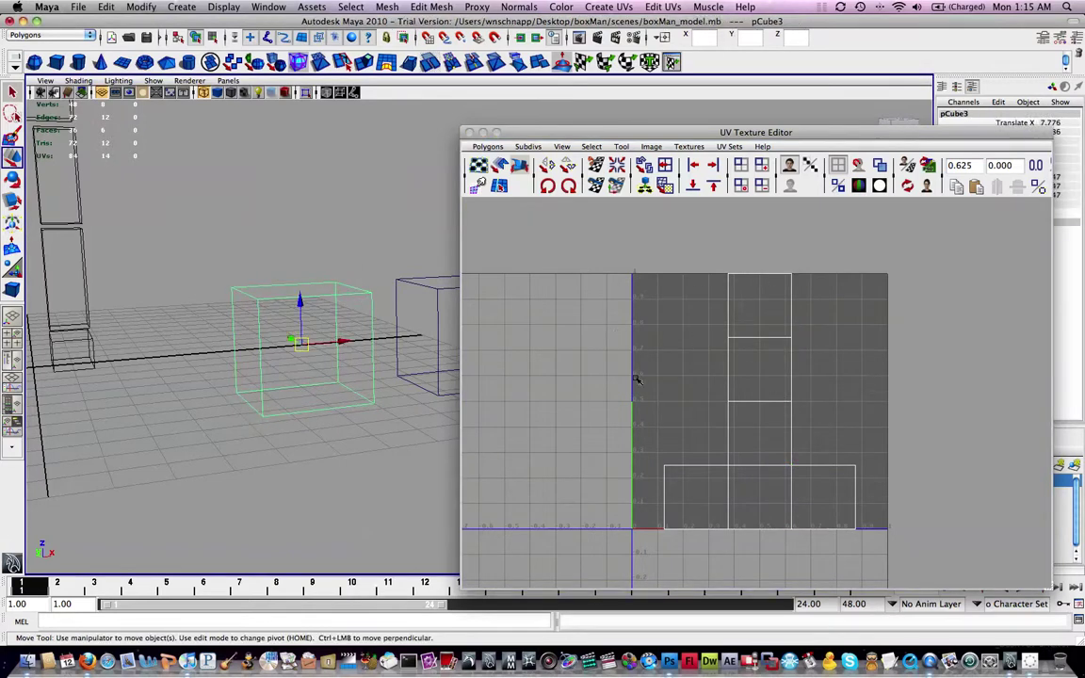
click(739, 395)
alt+middle_drag(741, 392, 745, 415)
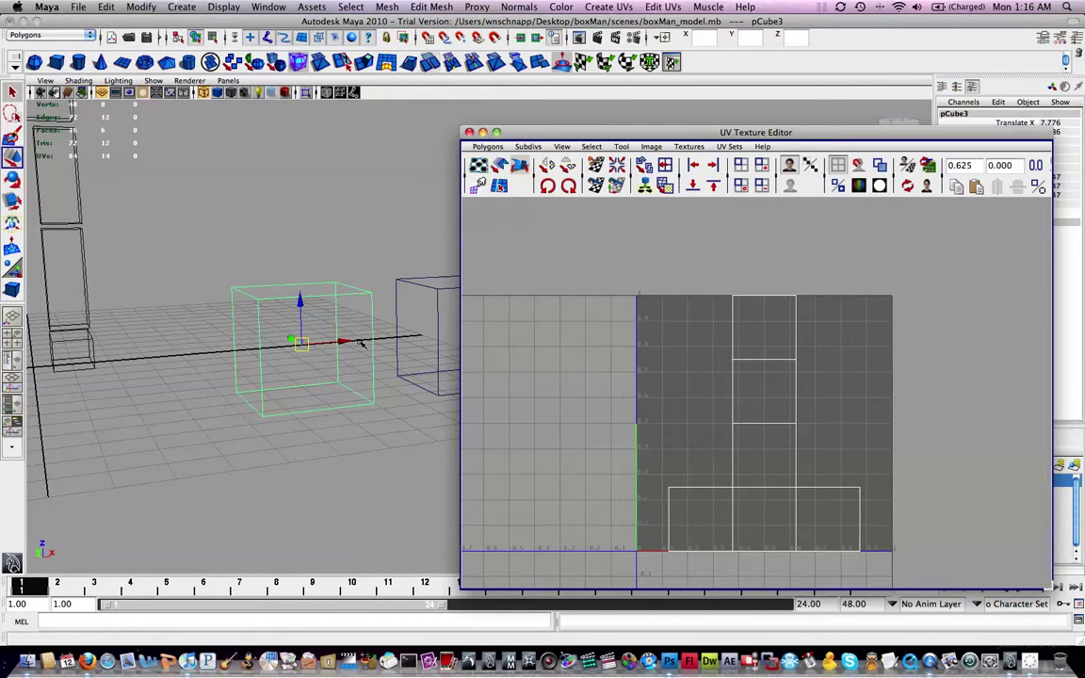
Step: Try sewing all of the selected cube's UV edges together, and undo the sewing
click(325, 269)
key(space)
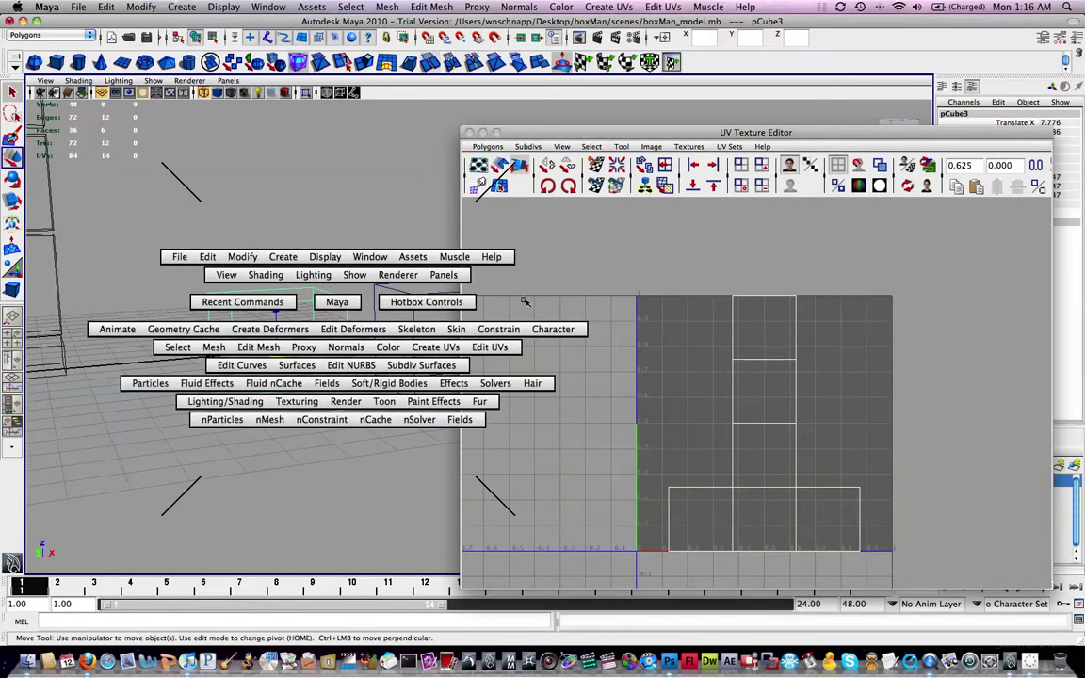
drag(478, 349, 529, 532)
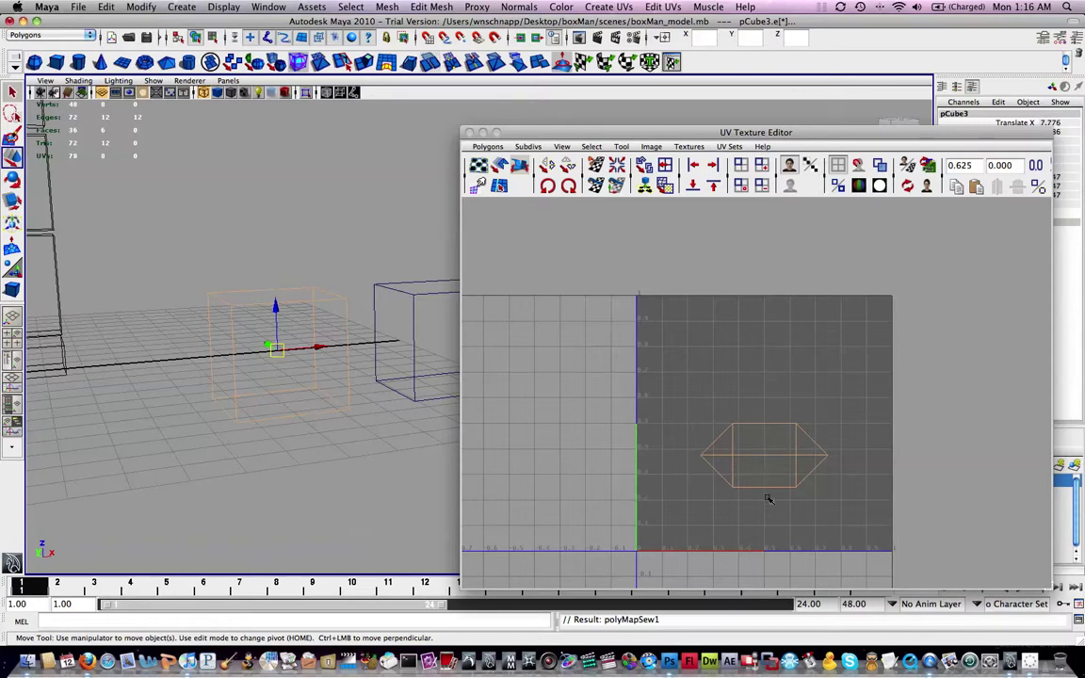
key(ctrl+z)
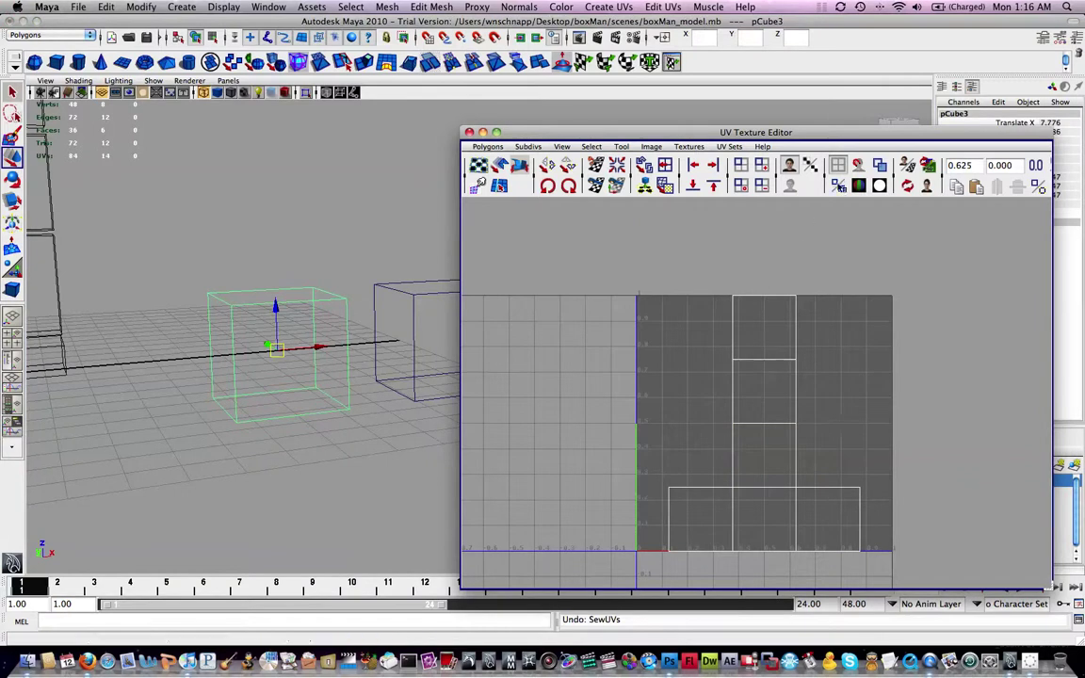
Step: Turn on texture border display for the selected cube and compare the thick borders in the 3D view and the UV layout
click(843, 189)
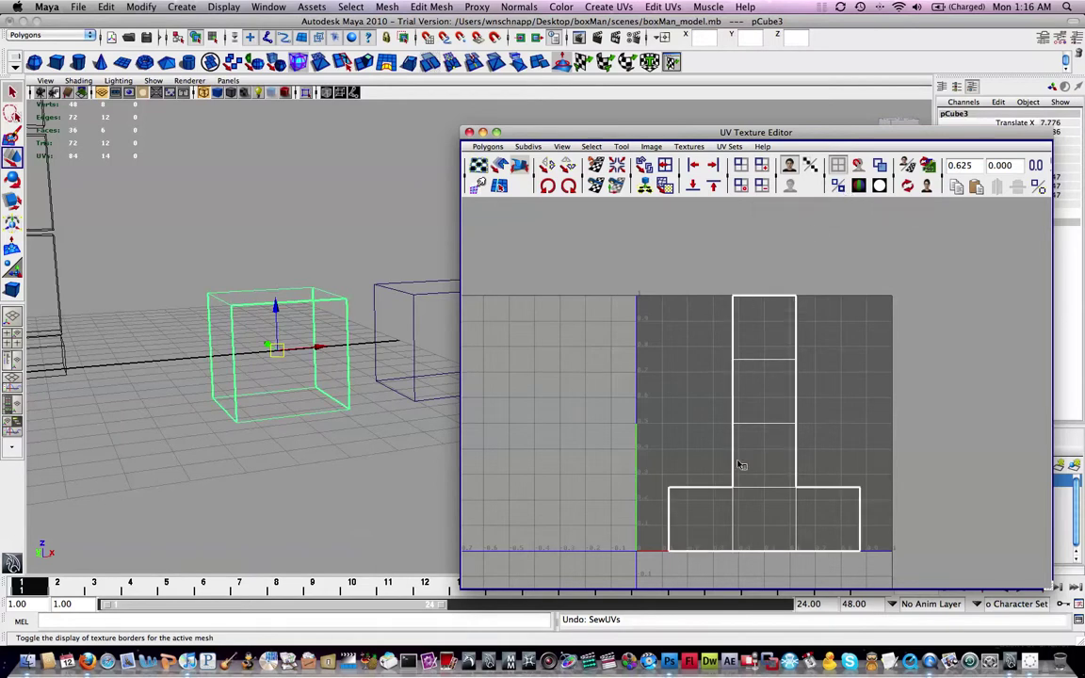
alt+drag(221, 317, 201, 317)
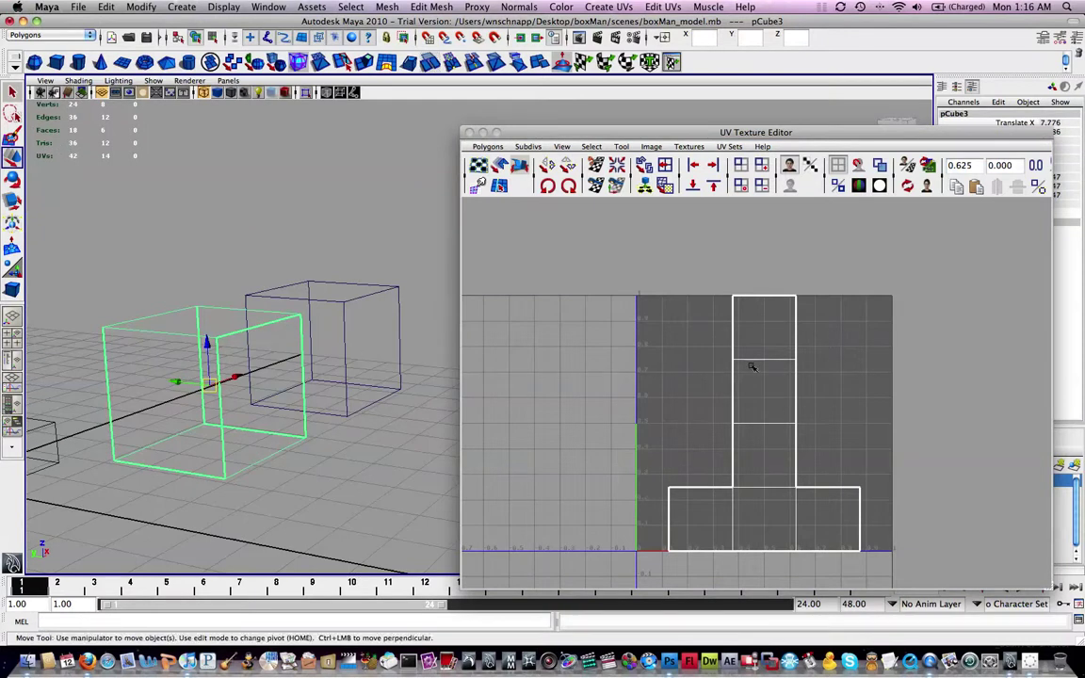
alt+middle_drag(776, 342, 726, 382)
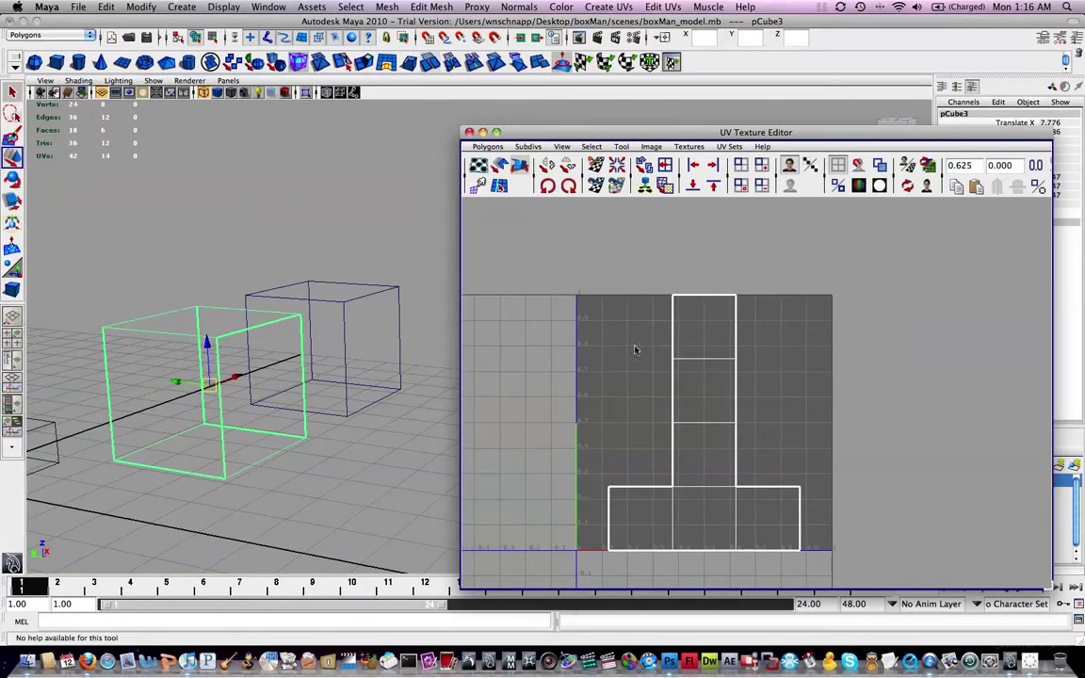
alt+middle_drag(634, 351, 682, 342)
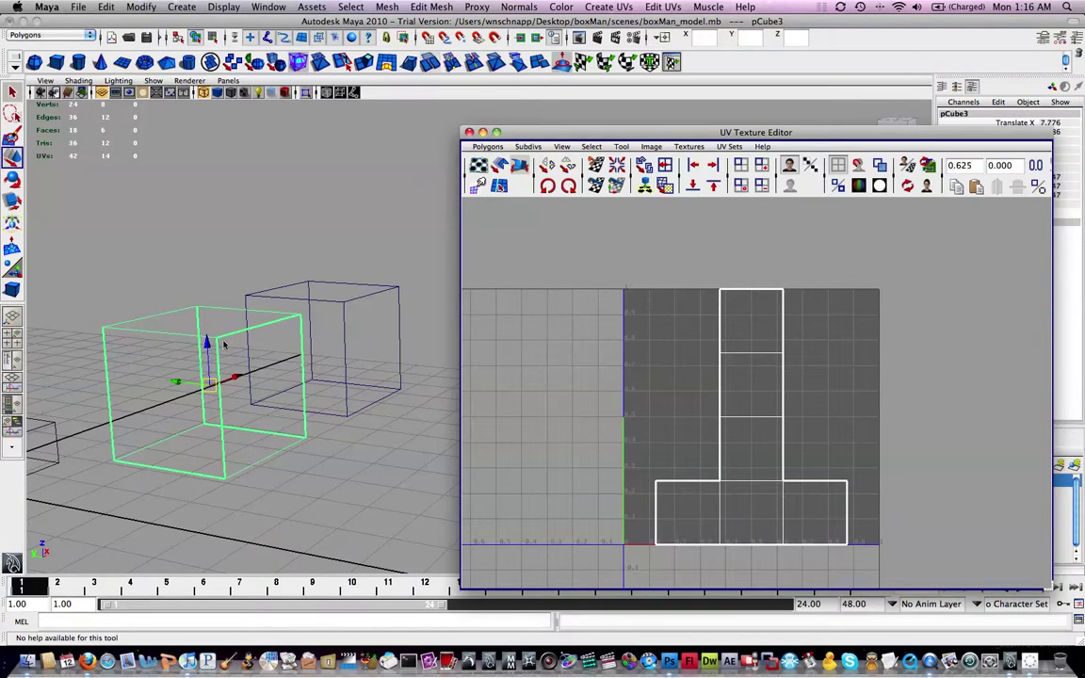
Step: Sew all of the cube's UV edges together to remove its texture borders
key(space)
drag(480, 374, 517, 558)
alt+drag(367, 368, 331, 333)
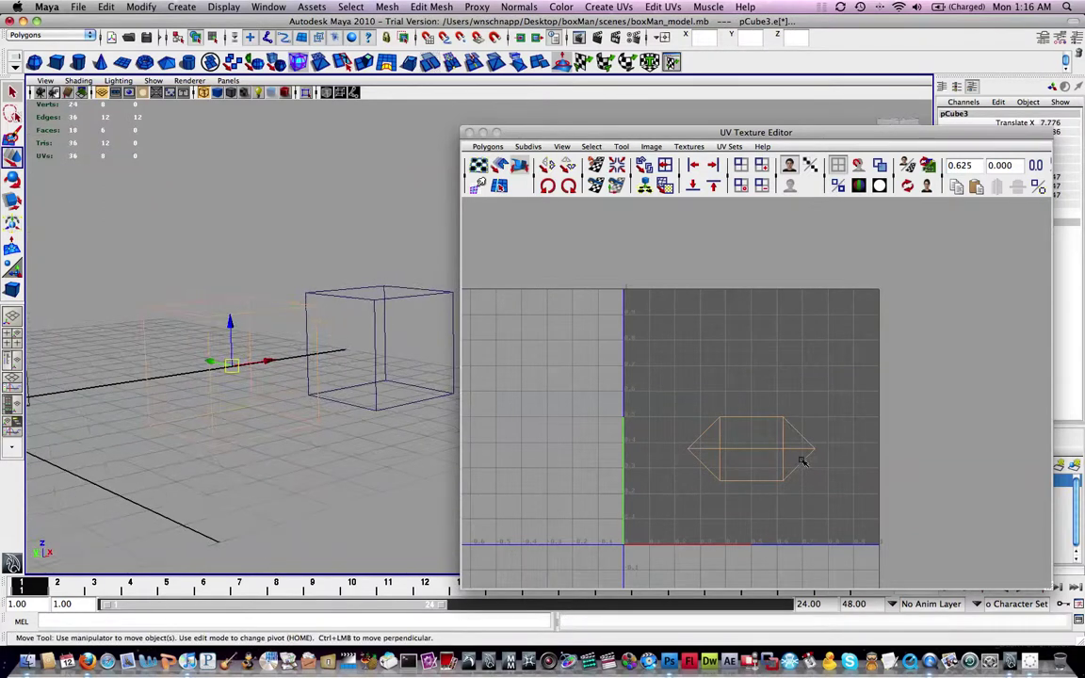
Step: Select seven cube edges: three around the top, the matching three around the bottom, and one vertical edge connecting them
alt+drag(306, 376, 304, 306)
click(263, 322)
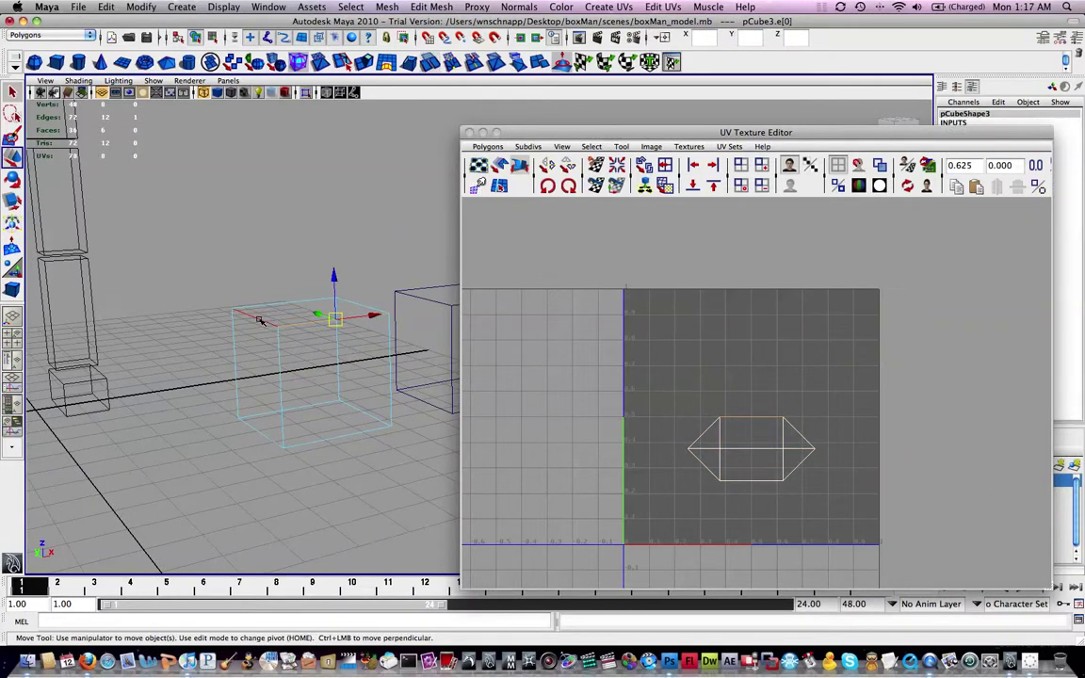
click(256, 315)
shift+click(367, 304)
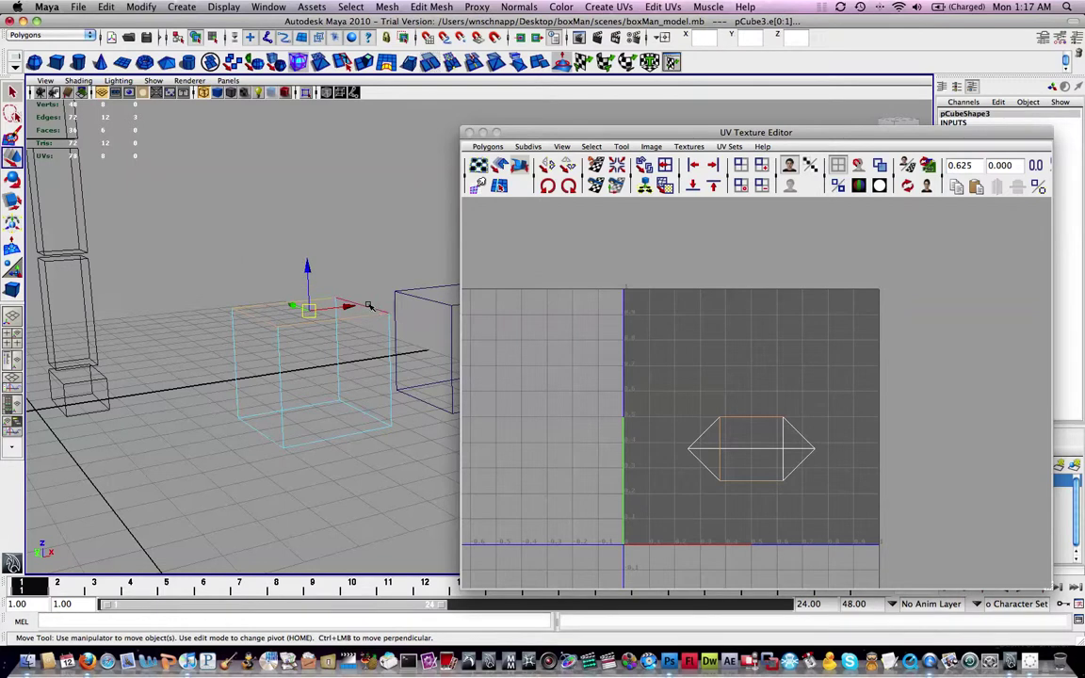
alt+drag(368, 304, 288, 353)
alt+drag(339, 415, 375, 394)
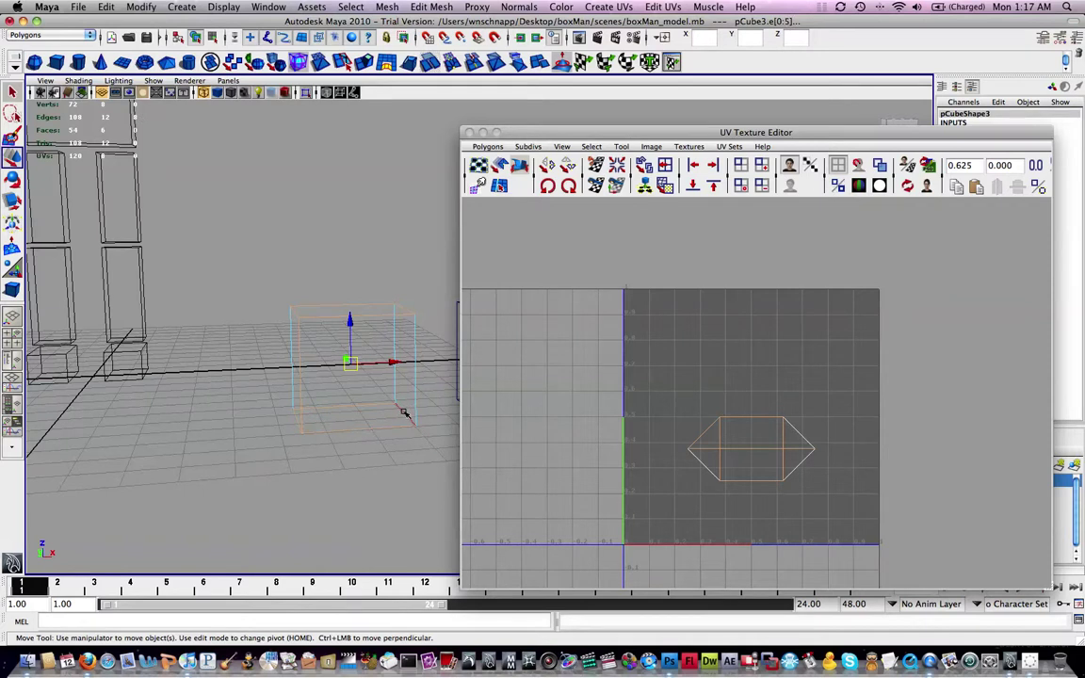
mouse_move(268, 375)
alt+mouse_down()
mouse_move(283, 393)
mouse_move(271, 382)
alt+mouse_up()
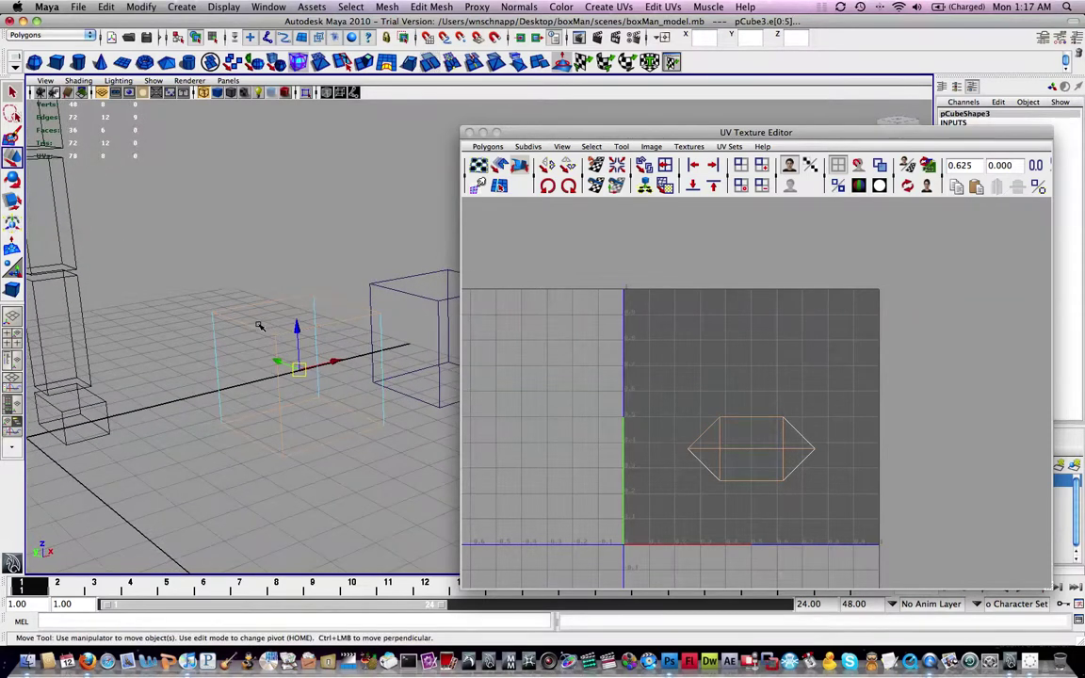
mouse_move(257, 328)
ctrl+mouse_down()
mouse_move(247, 369)
mouse_move(259, 439)
ctrl+mouse_up()
alt+drag(235, 358, 263, 351)
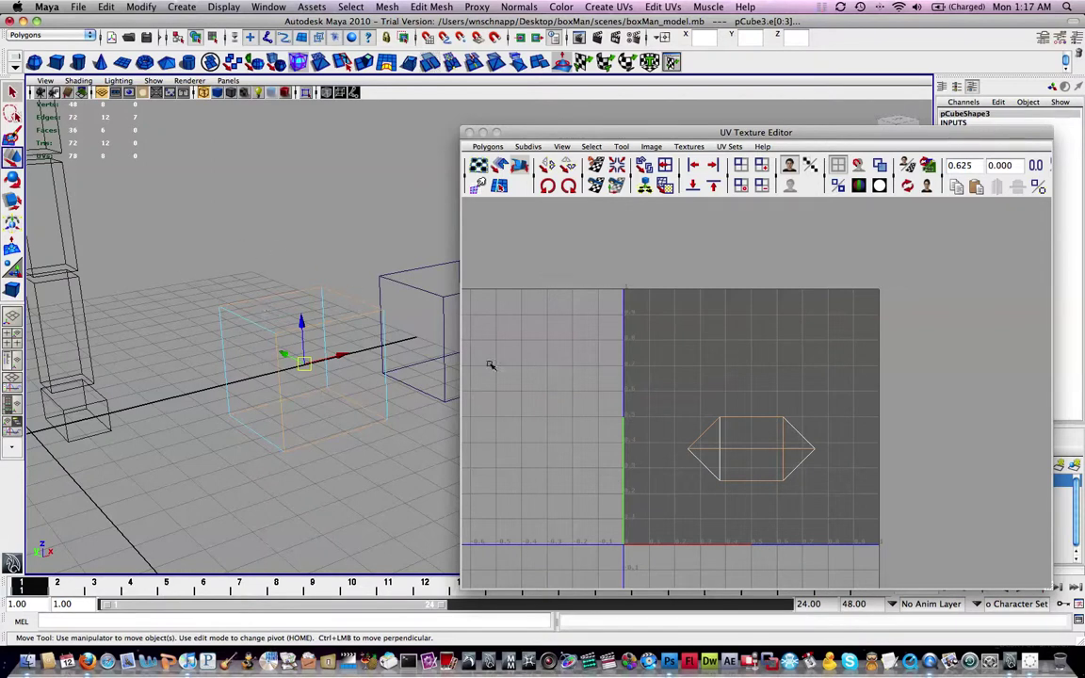
Step: Cut the cube's UVs along the seven selected edges and inspect the resulting texture borders from several angles
key(space)
click(511, 392)
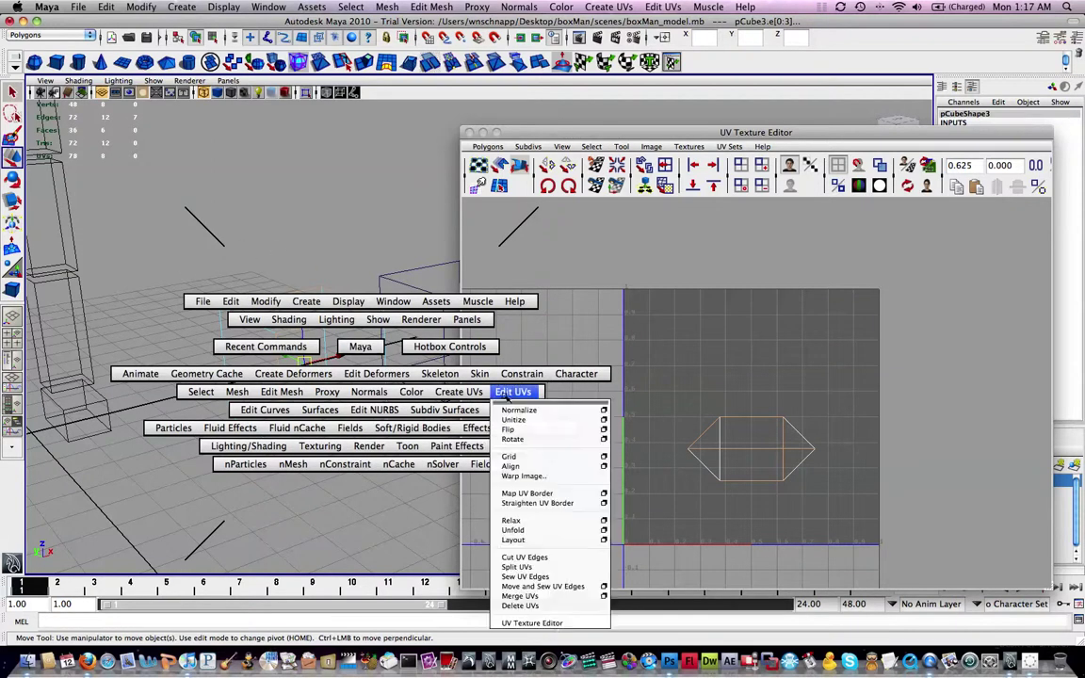
click(532, 567)
alt+drag(319, 311, 276, 275)
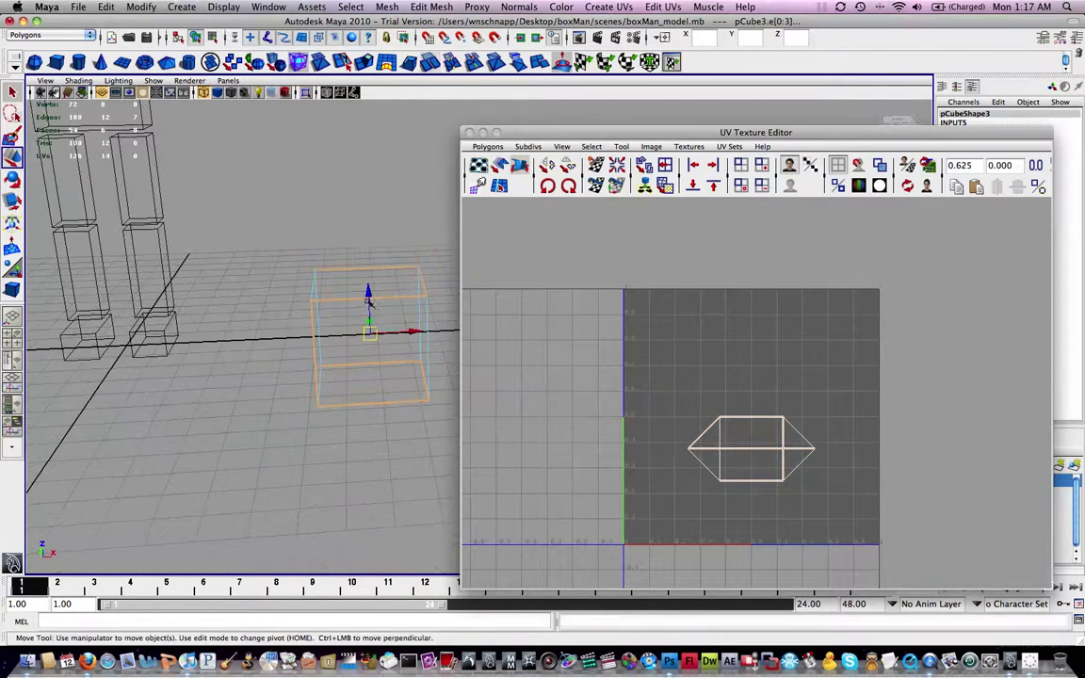
alt+drag(327, 314, 370, 321)
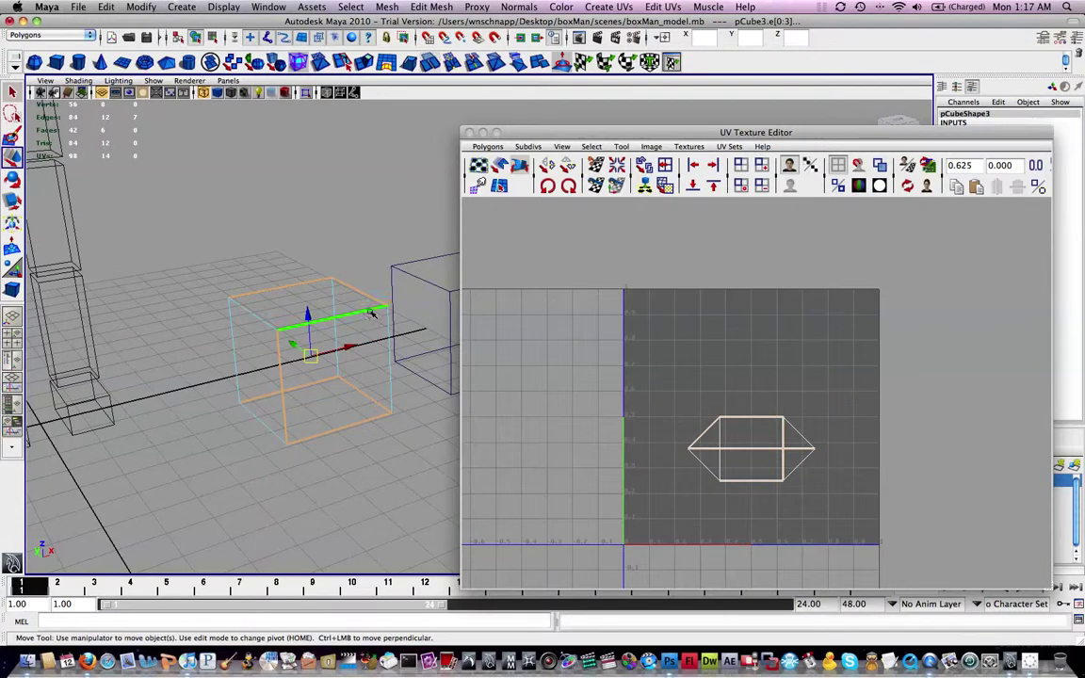
Step: Switch from edge selection back to object mode, select the whole cube and unfold its UVs
right_drag(363, 311, 419, 270)
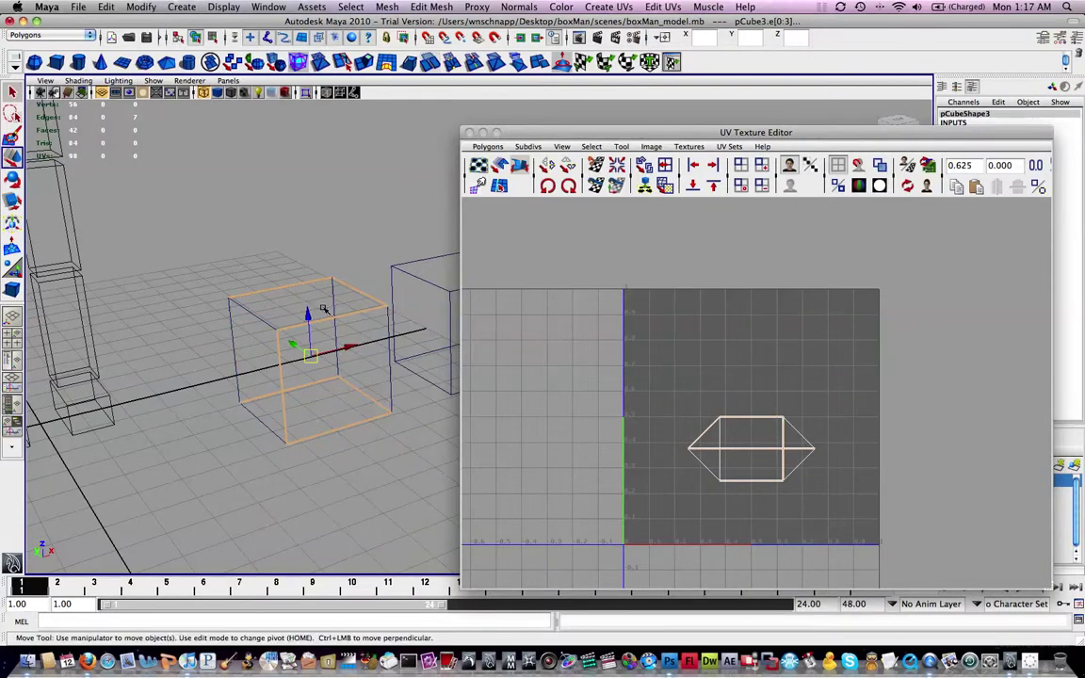
click(324, 258)
click(360, 293)
key(w)
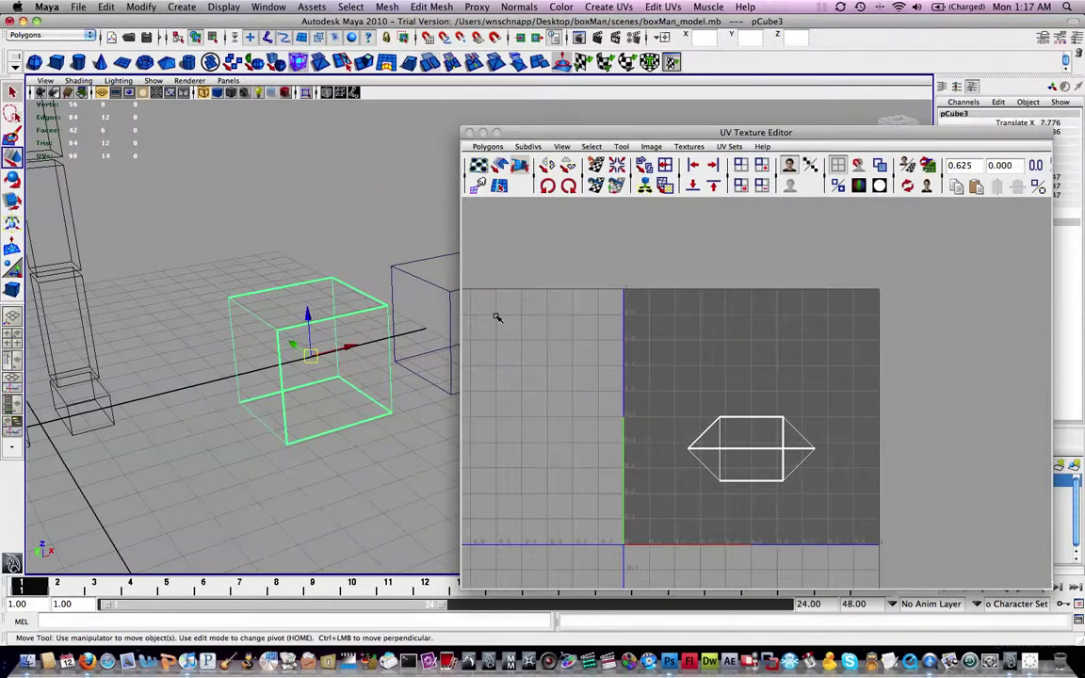
key(space)
click(635, 362)
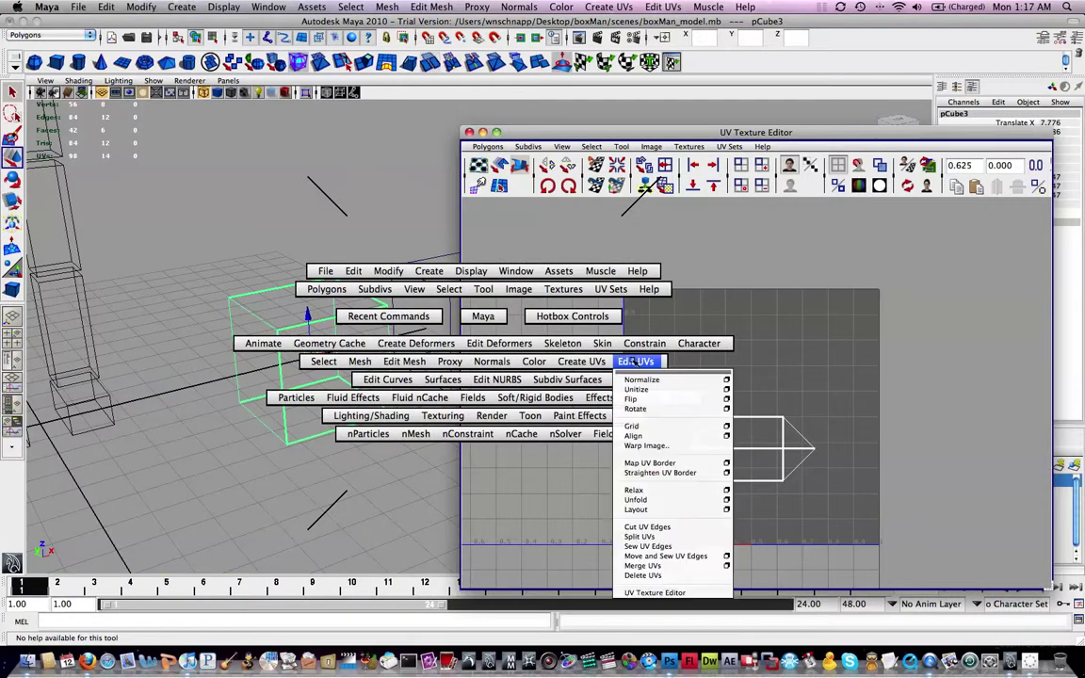
click(666, 500)
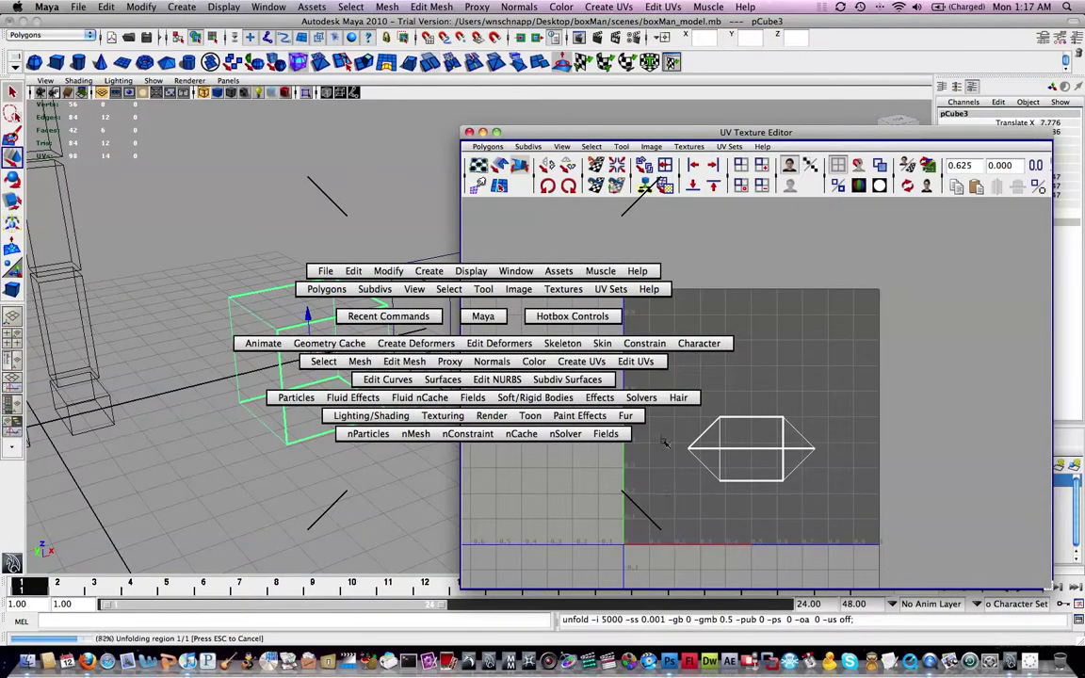
Step: Select all of the cube's UVs and move the T-shaped layout straight up until it fits inside the 0 to 1 texture square
alt+middle_drag(727, 380, 703, 358)
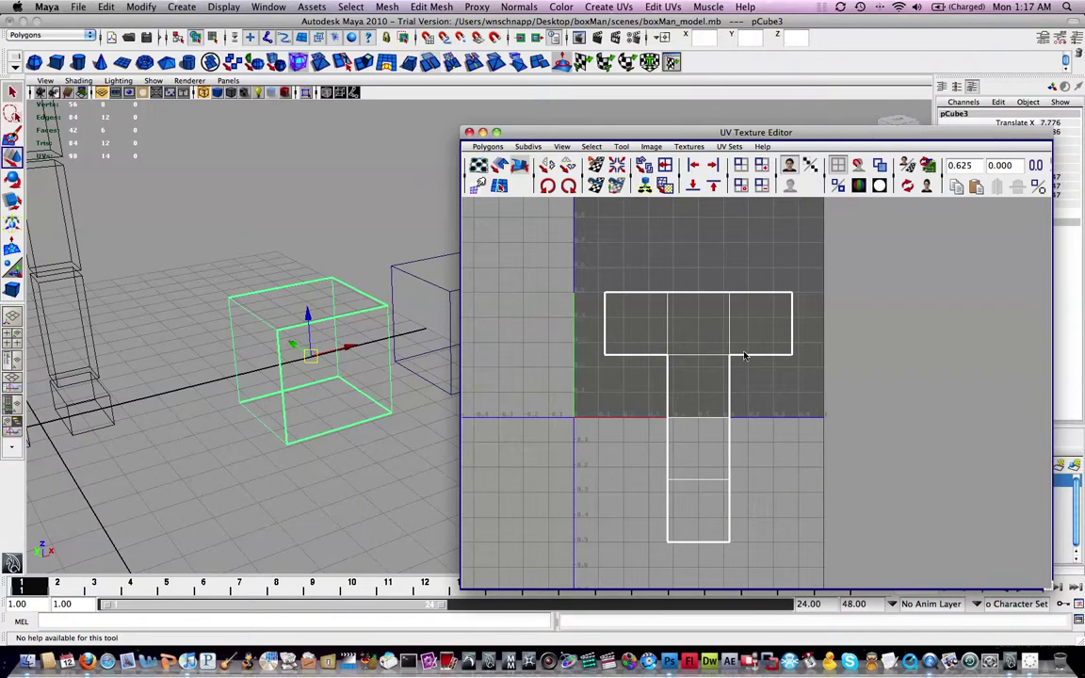
right_drag(739, 354, 831, 342)
drag(828, 230, 520, 544)
drag(709, 347, 709, 238)
alt+middle_drag(691, 289, 685, 394)
drag(692, 336, 691, 325)
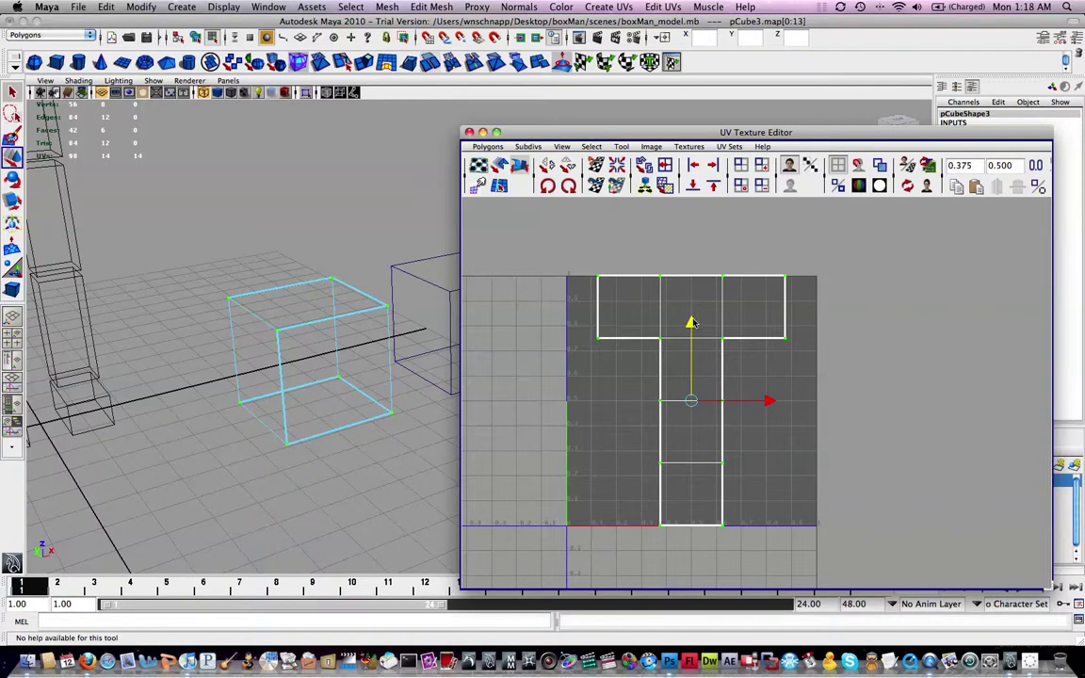
mouse_move(690, 321)
mouse_down()
mouse_move(690, 331)
mouse_move(690, 321)
mouse_up()
Step: Hide Maya to get to the folders on the desktop
key(super+h)
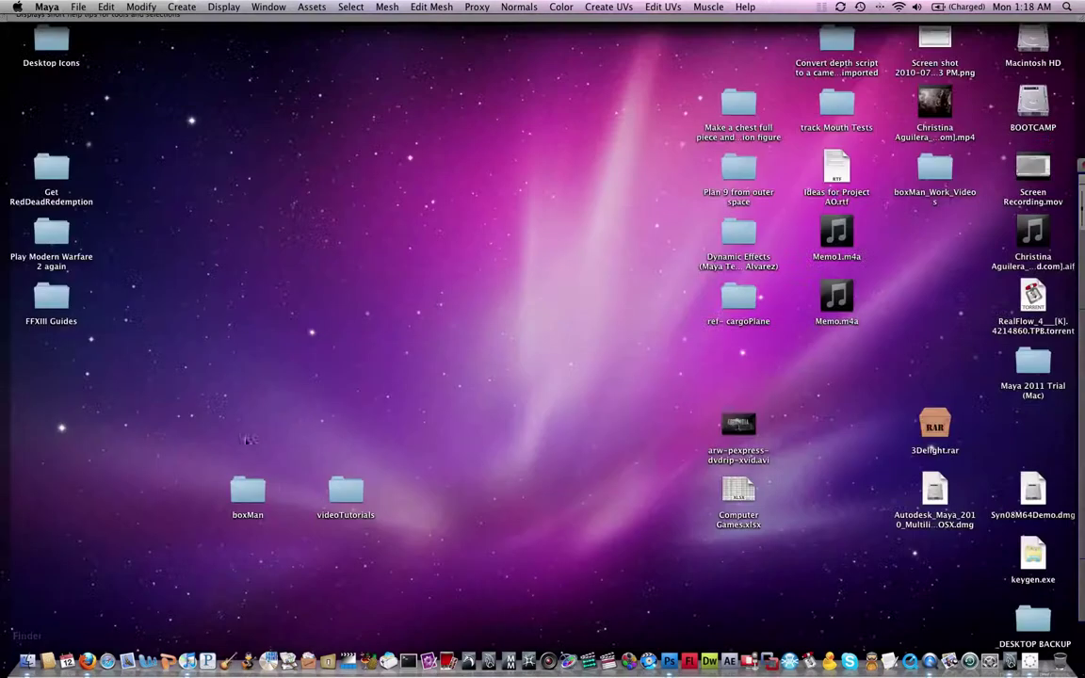